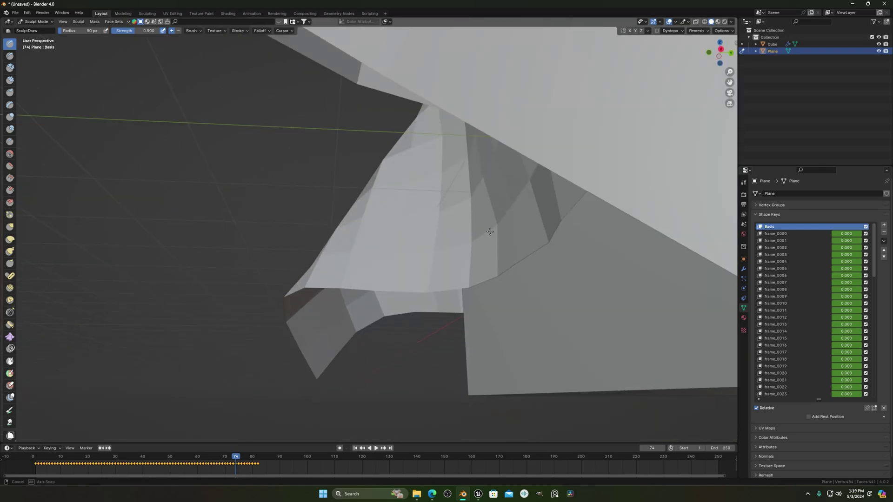
{"action": "scroll", "coordinate": [544, 244], "scroll_direction": "down", "scroll_amount": 5}
{"action": "left_click_drag", "start_coordinate": [219, 454], "coordinate": [175, 462]}
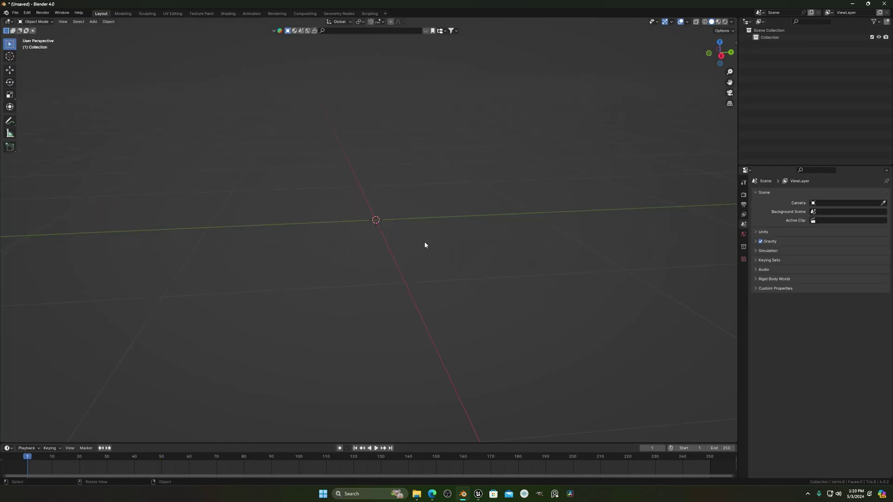
Add a mesh plane at the origin and scale it up uniformly to about 4.45.
{"action": "key", "text": "shift+a"}
{"action": "mouse_move", "coordinate": [399, 251]}
{"action": "left_click", "coordinate": [452, 251]}
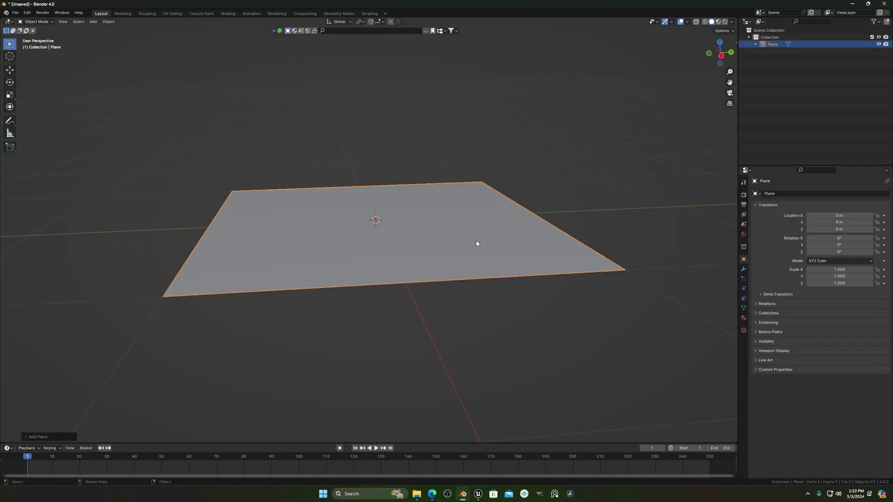
{"action": "key", "text": "s"}
{"action": "left_click", "coordinate": [581, 317]}
{"action": "scroll", "coordinate": [489, 270], "scroll_direction": "down", "scroll_amount": 4}
{"action": "key", "text": "s"}
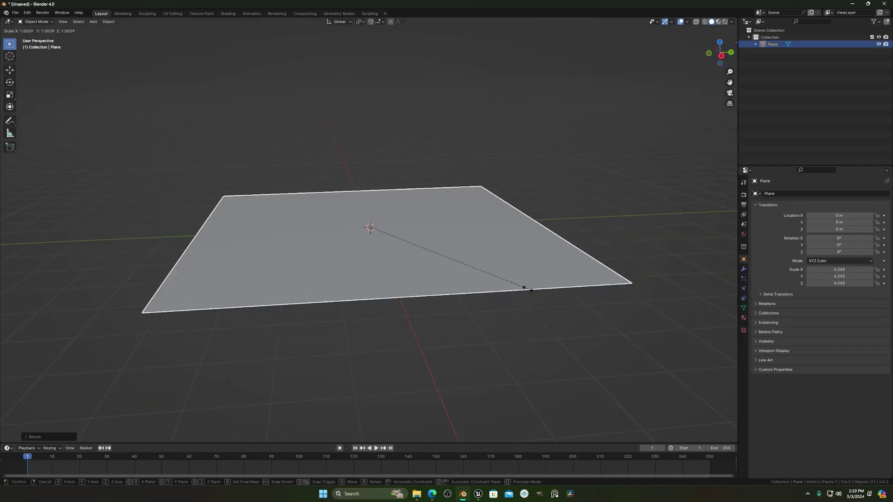
{"action": "left_click", "coordinate": [528, 289]}
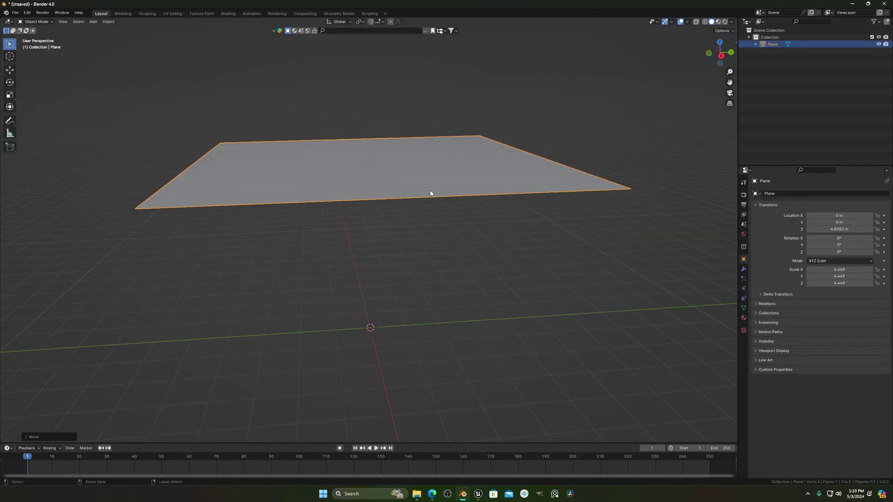
Raise the plane to about 4.86 m along Z and apply its scale.
{"action": "key", "text": "ctrl+a"}
{"action": "key", "text": "ctrl+a"}
{"action": "left_click", "coordinate": [441, 175]}
{"action": "scroll", "coordinate": [606, 86], "scroll_direction": "up", "scroll_amount": 3}
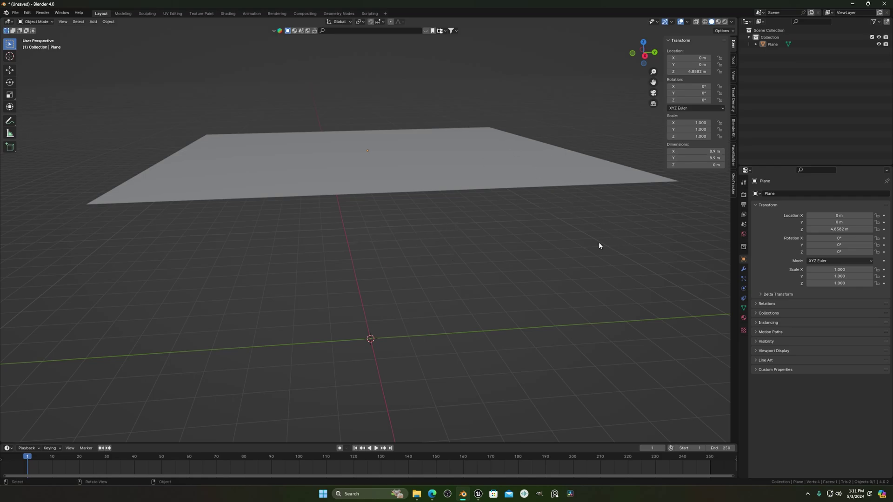
Add a mesh cube below the plane, scale it to about 1.715 and apply its scale.
{"action": "key", "text": "n"}
{"action": "key", "text": "shift+a"}
{"action": "mouse_move", "coordinate": [393, 348]}
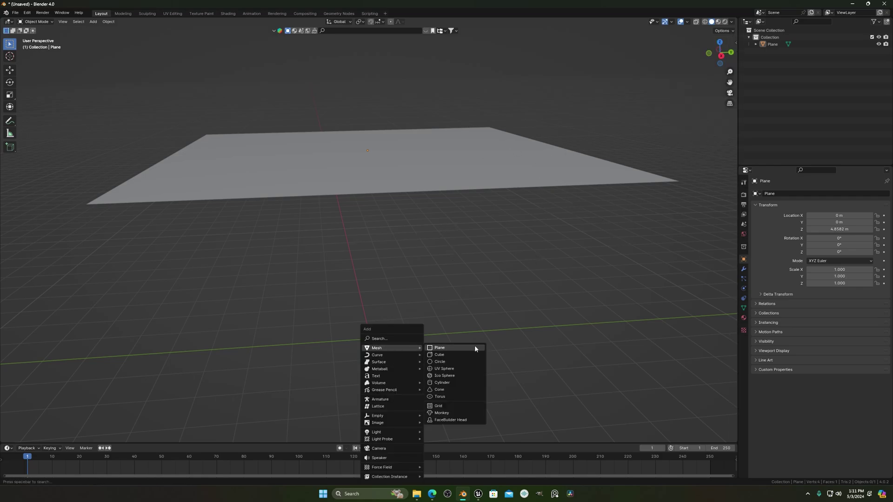
{"action": "left_click", "coordinate": [455, 357]}
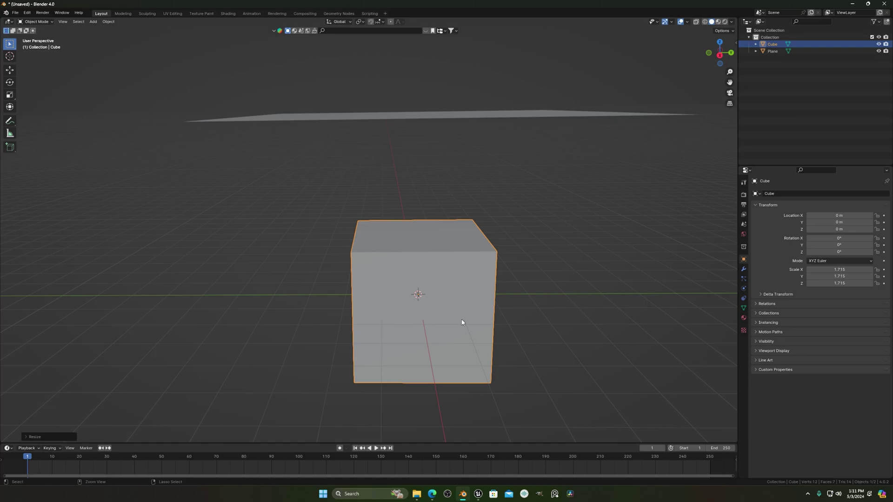
{"action": "key", "text": "ctrl+a"}
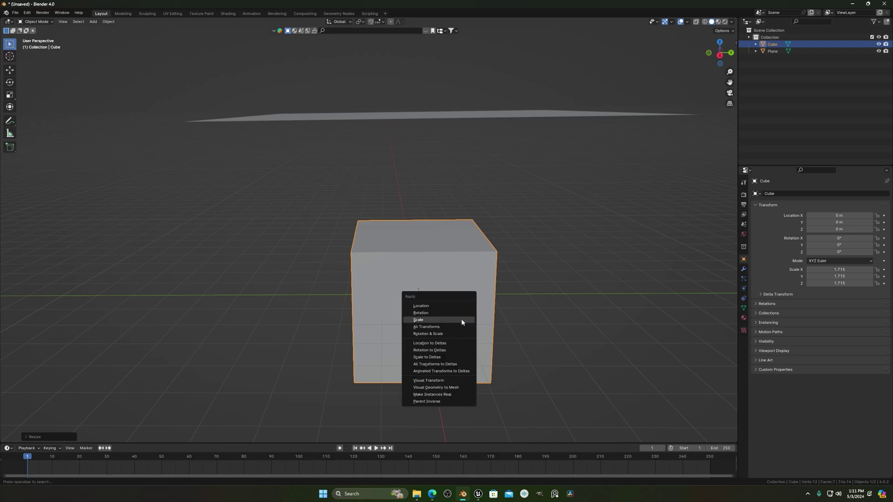
{"action": "left_click", "coordinate": [462, 320]}
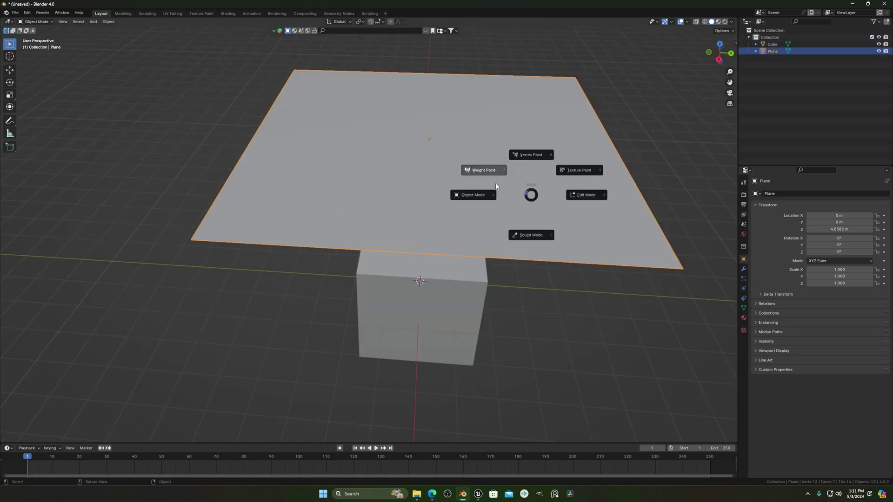
Subdivide the plane's mesh with 20 cuts in Edit Mode and return to Object Mode.
{"action": "left_click", "coordinate": [582, 194]}
{"action": "right_click", "coordinate": [469, 152]}
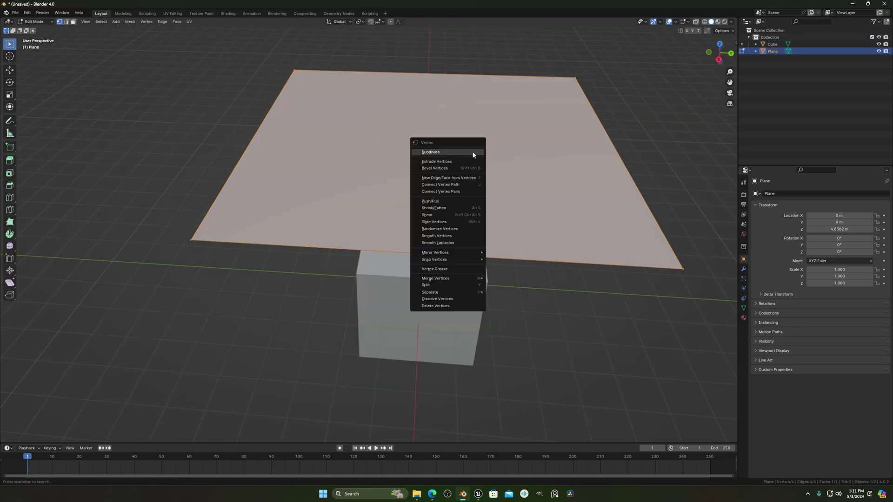
{"action": "left_click", "coordinate": [473, 153]}
{"action": "left_click", "coordinate": [47, 437]}
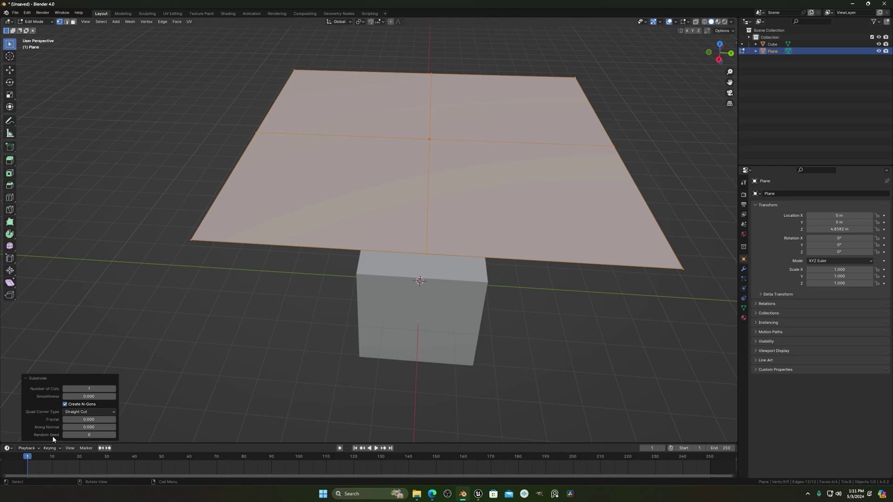
{"action": "left_click", "coordinate": [112, 388]}
{"action": "left_click", "coordinate": [112, 389]}
{"action": "left_click", "coordinate": [112, 389]}
{"action": "left_click", "coordinate": [112, 389]}
{"action": "left_click", "coordinate": [112, 389]}
{"action": "left_click", "coordinate": [112, 389]}
{"action": "left_click", "coordinate": [93, 389]}
{"action": "type", "text": "10"}
{"action": "key", "text": "Return"}
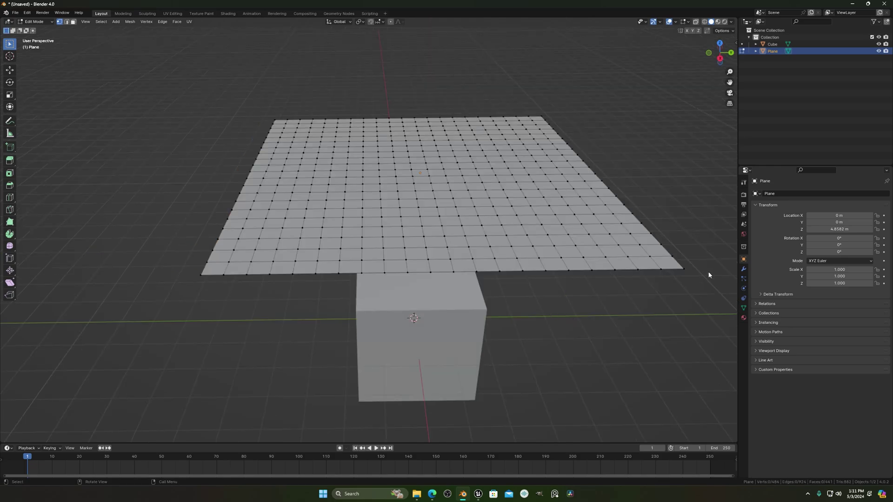
{"action": "key", "text": "Tab"}
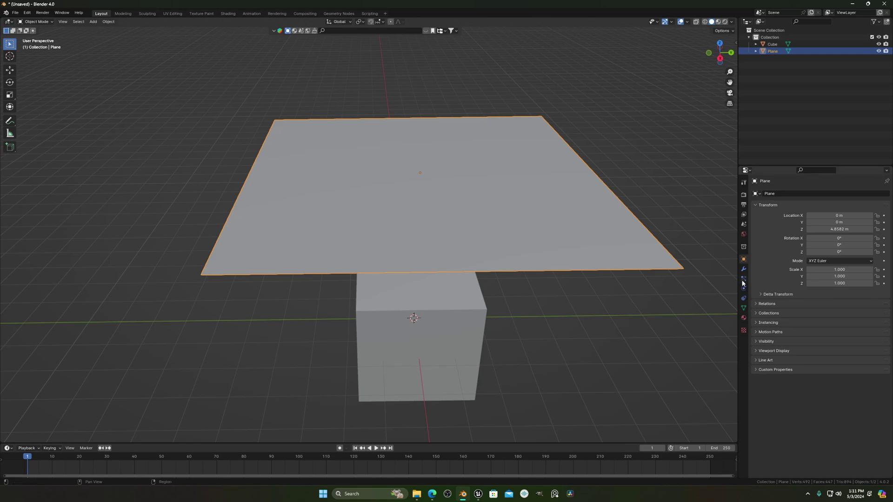
Add Cloth physics to the plane.
{"action": "left_click", "coordinate": [743, 279]}
{"action": "left_click", "coordinate": [743, 288]}
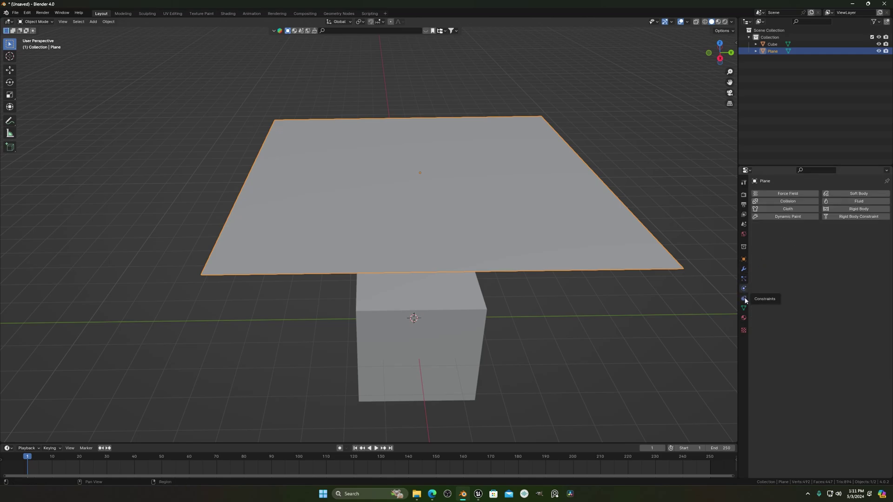
{"action": "left_click", "coordinate": [790, 209]}
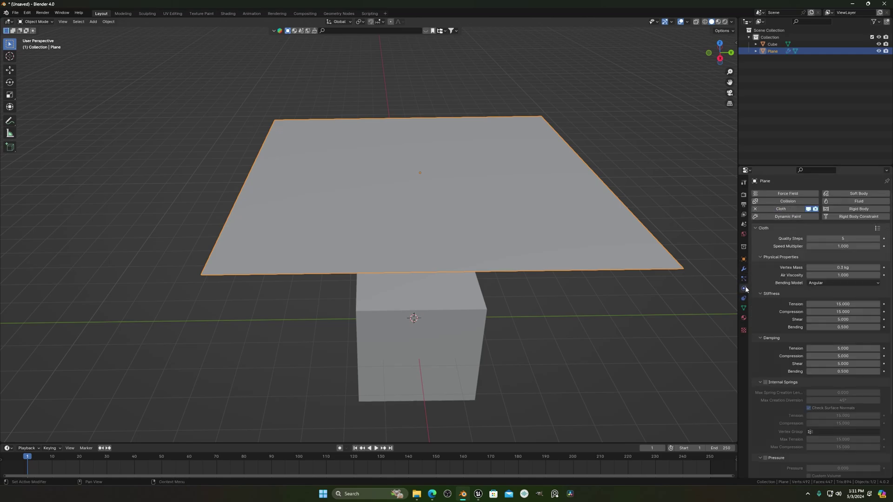
Expand the cloth's cache, shape and collision settings and set the object collision distance to 0.001 m.
{"action": "scroll", "coordinate": [835, 306], "scroll_direction": "down", "scroll_amount": 5}
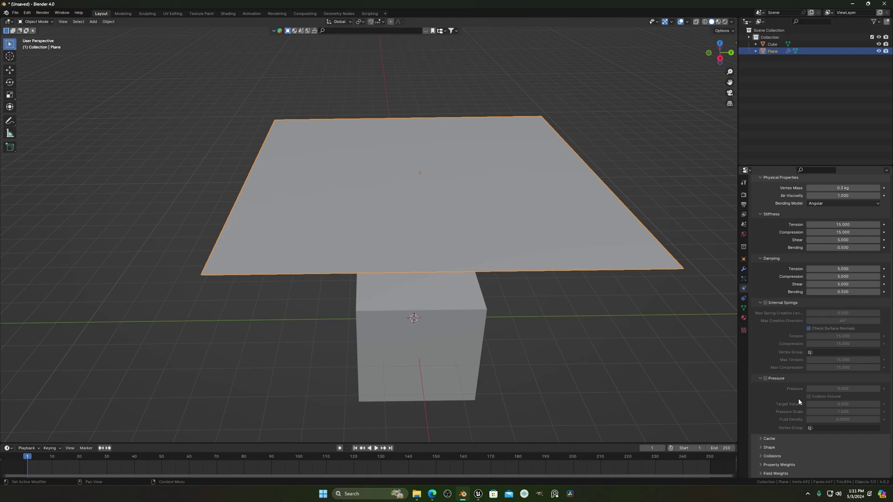
{"action": "left_click", "coordinate": [769, 440]}
{"action": "scroll", "coordinate": [808, 395], "scroll_direction": "down", "scroll_amount": 7}
{"action": "left_click", "coordinate": [770, 448]}
{"action": "scroll", "coordinate": [786, 428], "scroll_direction": "down", "scroll_amount": 4}
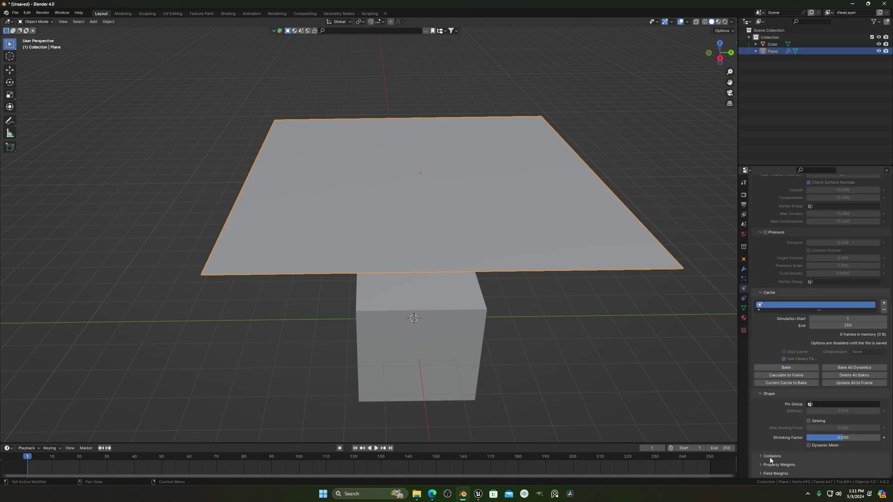
{"action": "left_click", "coordinate": [772, 458]}
{"action": "scroll", "coordinate": [792, 414], "scroll_direction": "down", "scroll_amount": 4}
{"action": "scroll", "coordinate": [792, 412], "scroll_direction": "down", "scroll_amount": 3}
{"action": "left_click_drag", "start_coordinate": [830, 386], "coordinate": [804, 386]}
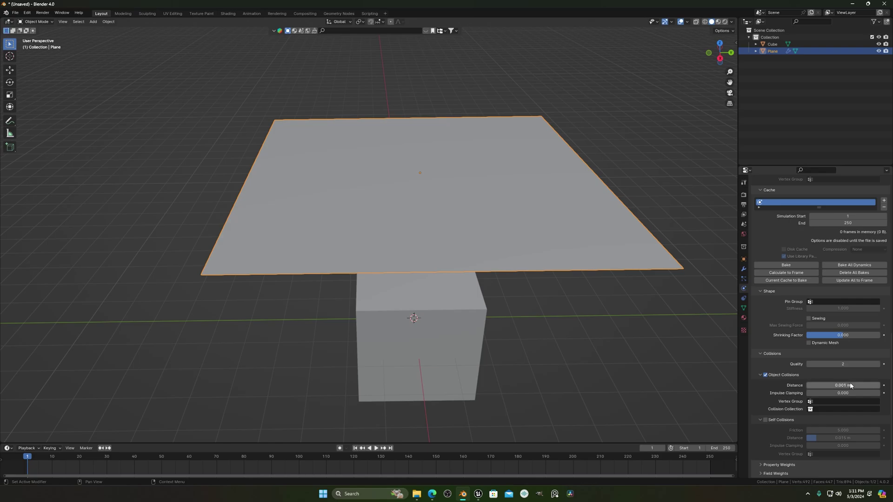
Enable self collisions on the cloth with a distance of 0.001 m.
{"action": "left_click", "coordinate": [771, 421]}
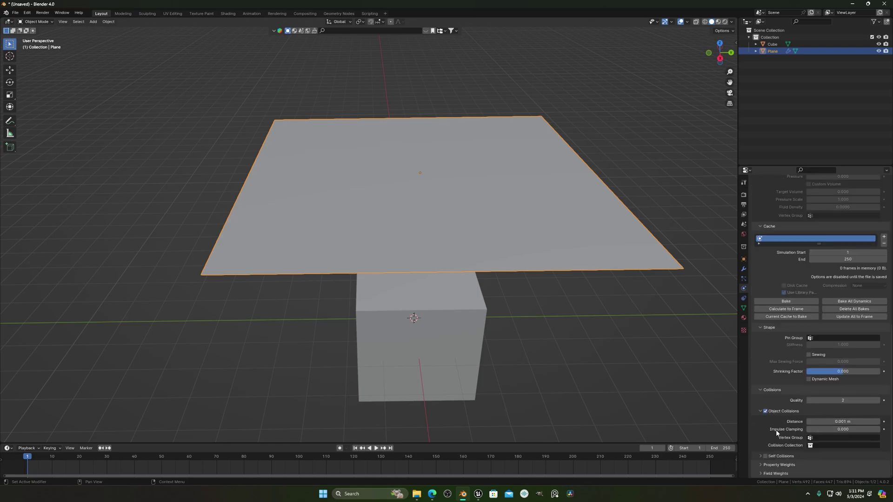
{"action": "left_click", "coordinate": [761, 459]}
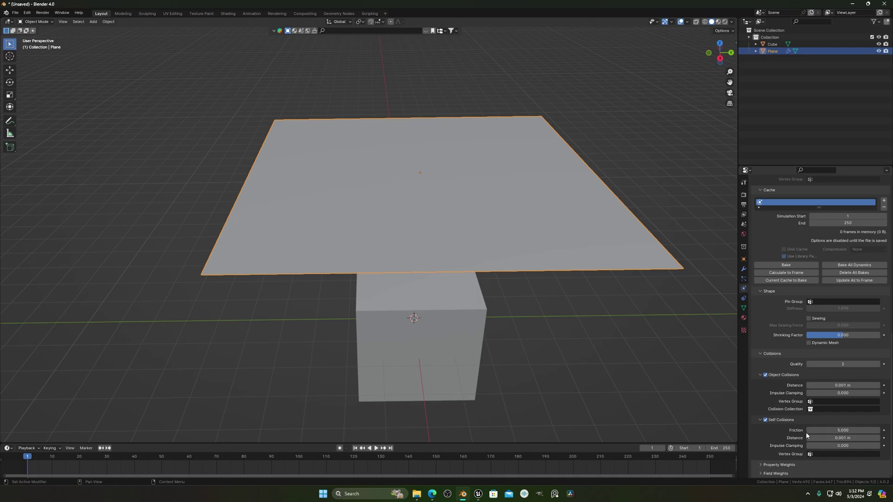
{"action": "left_click_drag", "start_coordinate": [842, 431], "coordinate": [813, 430]}
{"action": "left_click_drag", "start_coordinate": [842, 364], "coordinate": [860, 364]}
Set the cloth's quality steps to 10.
{"action": "scroll", "coordinate": [833, 388], "scroll_direction": "up", "scroll_amount": 10}
{"action": "scroll", "coordinate": [864, 232], "scroll_direction": "up", "scroll_amount": 4}
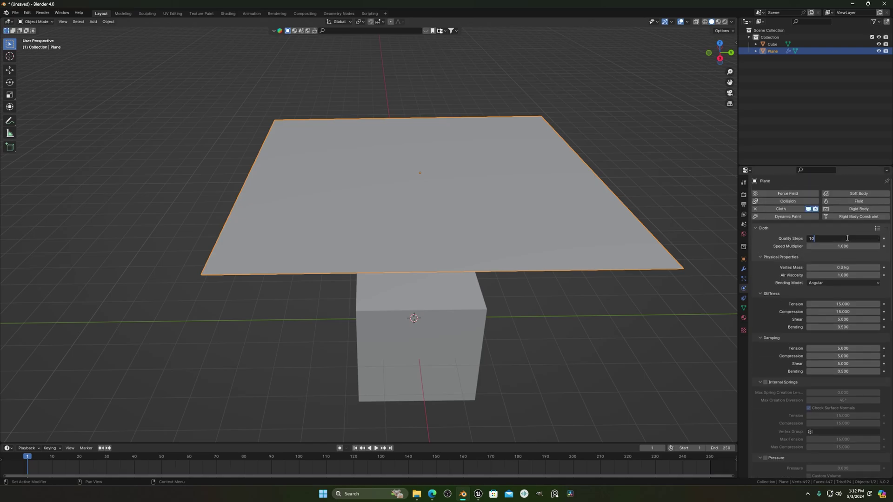
{"action": "key", "text": "Return"}
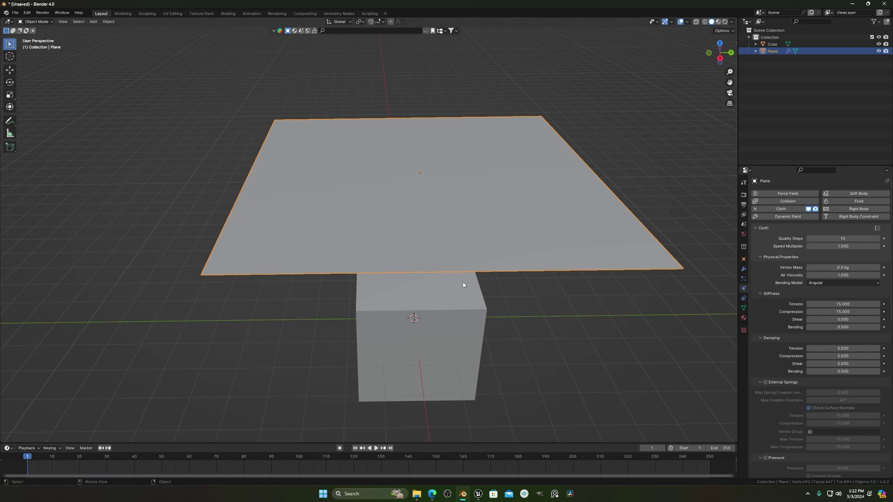
Add Collision physics to the cube with an outer thickness of 0.001 and an inner thickness of 0.003.
{"action": "left_click", "coordinate": [472, 334]}
{"action": "middle_click_drag", "start_coordinate": [415, 331], "coordinate": [416, 316]}
{"action": "left_click", "coordinate": [787, 201]}
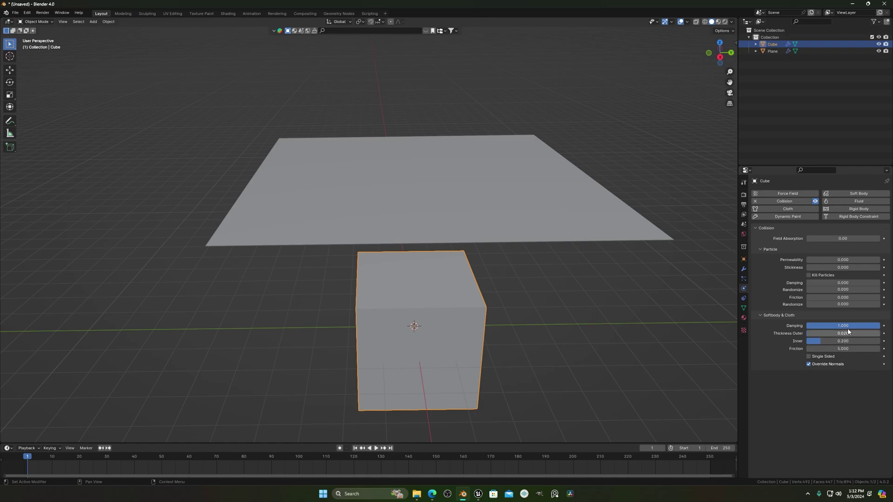
{"action": "left_click_drag", "start_coordinate": [847, 341], "coordinate": [807, 333]}
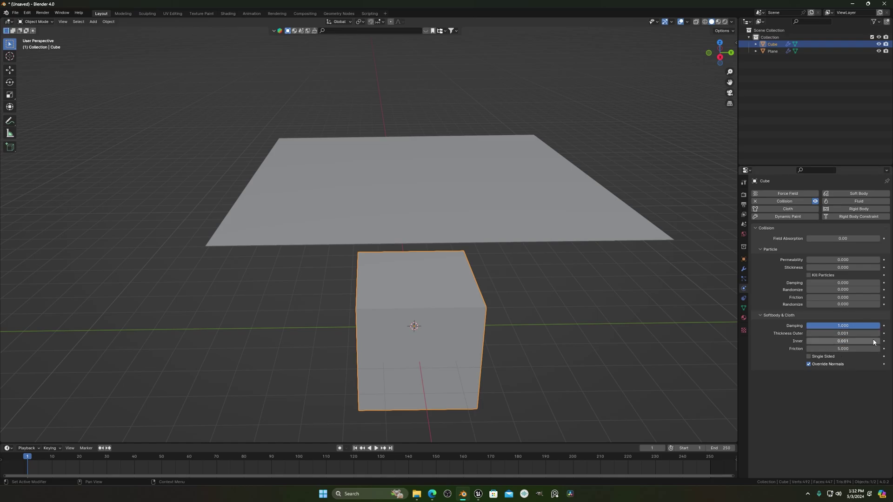
{"action": "left_click", "coordinate": [838, 341]}
{"action": "type", "text": ".003"}
{"action": "key", "text": "Return"}
Play the cloth simulation from frame 1 and stop it at frame 79.
{"action": "left_click", "coordinate": [639, 290]}
{"action": "key", "text": "space"}
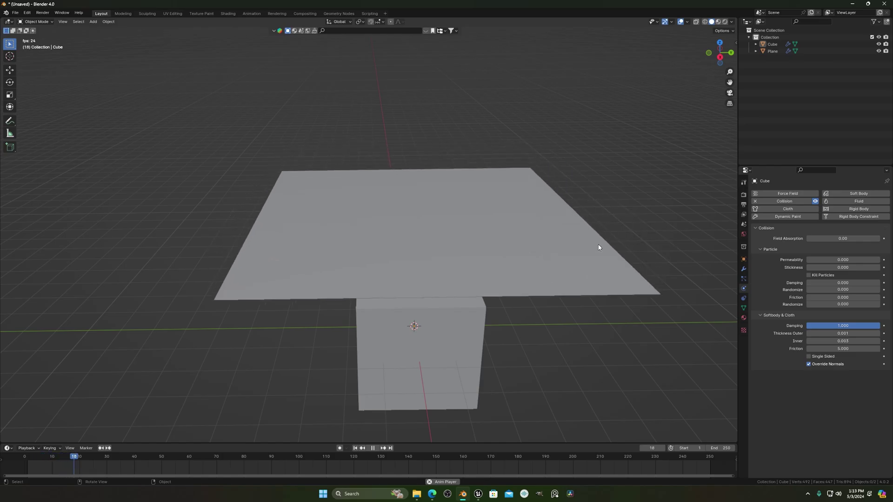
{"action": "key", "text": "space"}
Examine from several sides and from below how the cloth drapes over the cube.
{"action": "mouse_move", "coordinate": [546, 315]}
{"action": "middle_mouse_down"}
{"action": "mouse_move", "coordinate": [424, 302]}
{"action": "mouse_move", "coordinate": [534, 297]}
{"action": "mouse_move", "coordinate": [534, 313]}
{"action": "middle_mouse_up"}
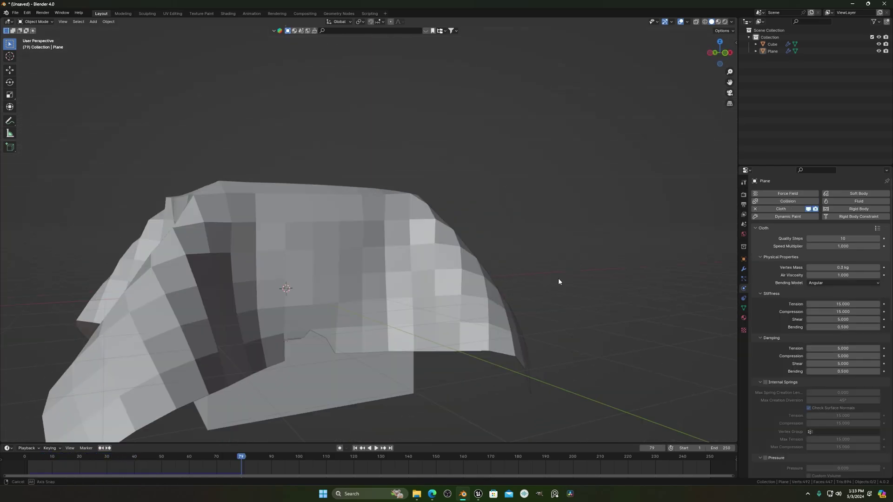
{"action": "middle_click_drag", "start_coordinate": [558, 281], "coordinate": [544, 284]}
{"action": "scroll", "coordinate": [375, 341], "scroll_direction": "up", "scroll_amount": 4}
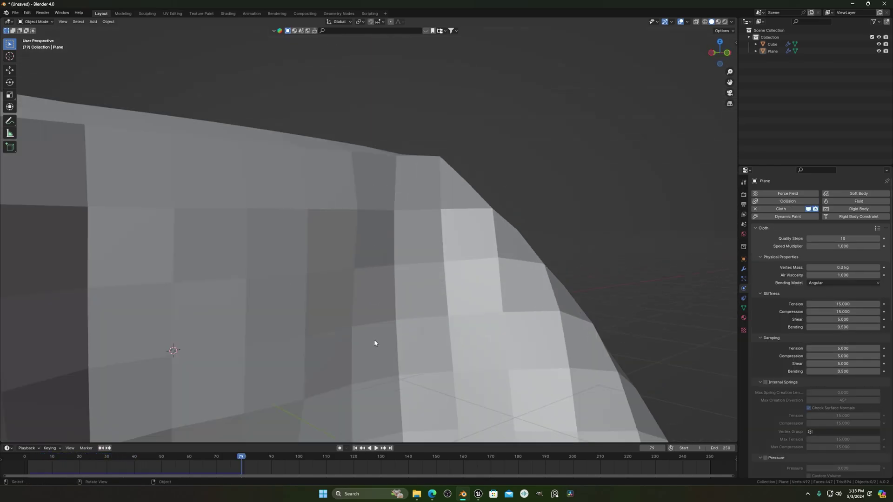
{"action": "middle_click_drag", "start_coordinate": [374, 340], "coordinate": [419, 243], "text": "shift"}
{"action": "scroll", "coordinate": [436, 268], "scroll_direction": "down", "scroll_amount": 2}
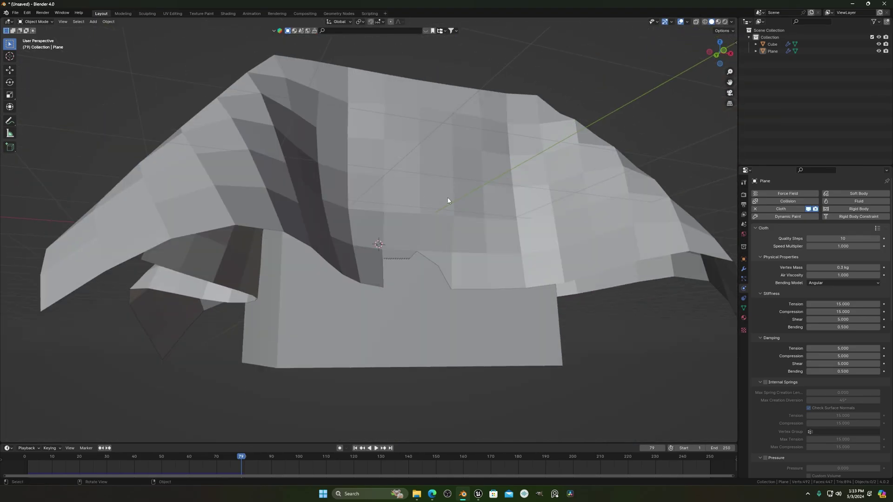
{"action": "middle_click_drag", "start_coordinate": [446, 199], "coordinate": [458, 150]}
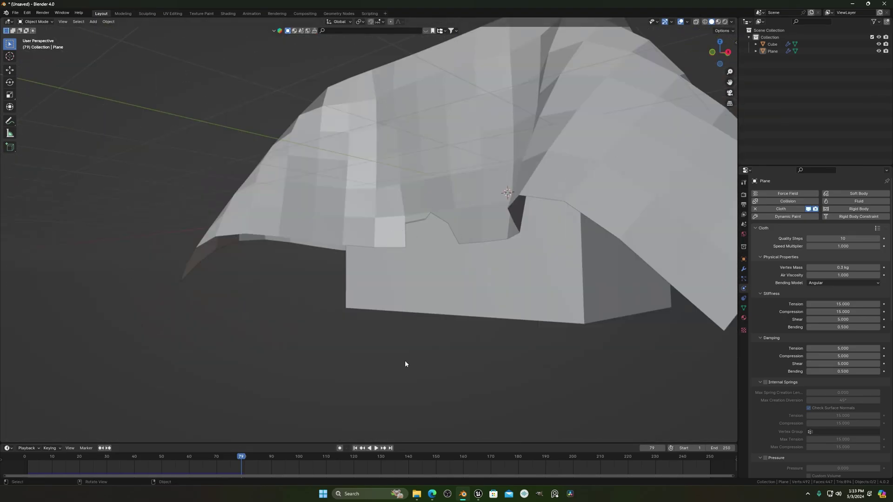
{"action": "middle_click_drag", "start_coordinate": [483, 210], "coordinate": [391, 238]}
Search the add-ons in the preferences for "md" and check that Import-Export: NewTek MDD format is enabled.
{"action": "left_click", "coordinate": [27, 13]}
{"action": "left_click", "coordinate": [49, 104]}
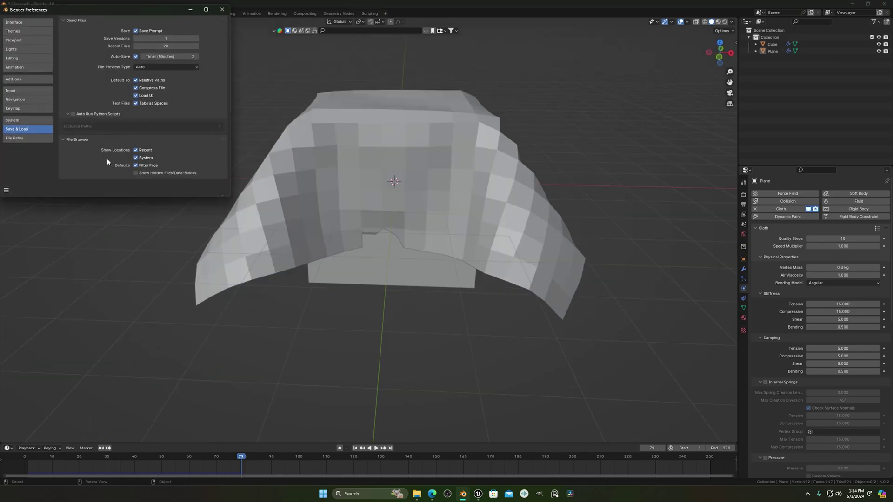
{"action": "left_click", "coordinate": [27, 80]}
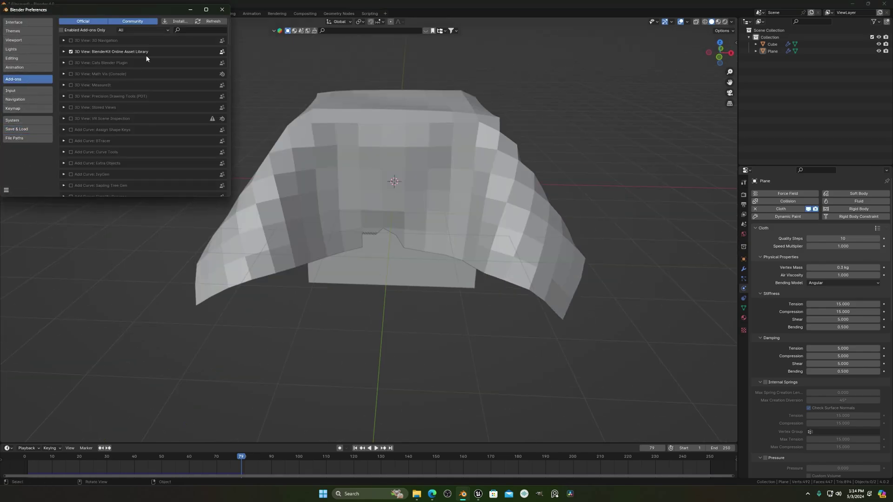
{"action": "left_click", "coordinate": [204, 29]}
{"action": "type", "text": "md"}
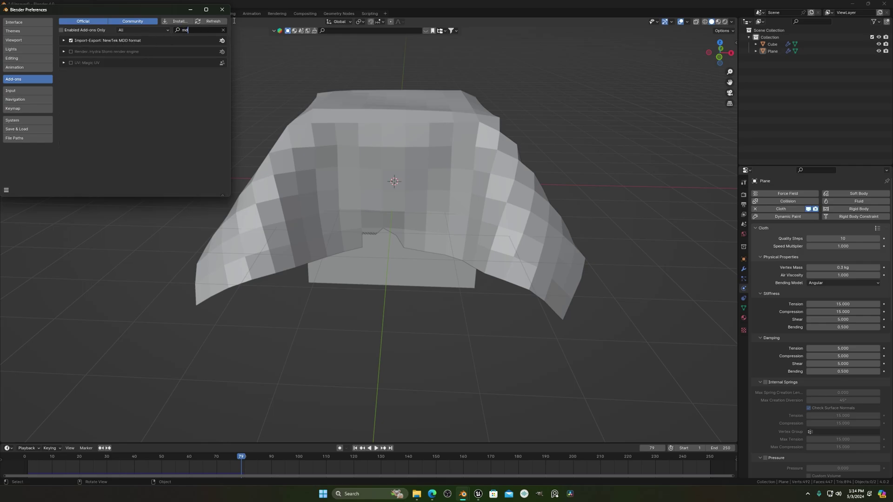
{"action": "left_click", "coordinate": [223, 10]}
Export the cloth plane as a Lightwave Point Cache named untitled.mdd in G:\Blender Project\try, with end frame 80.
{"action": "left_click", "coordinate": [431, 169]}
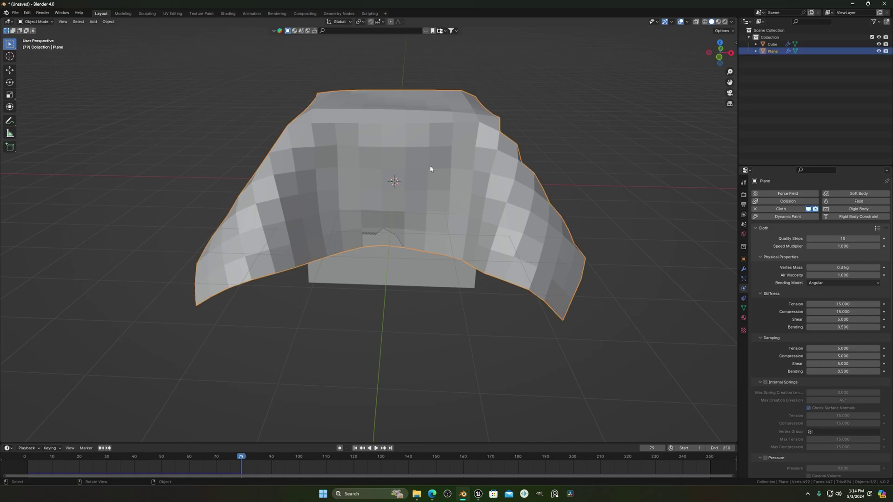
{"action": "left_click", "coordinate": [17, 13]}
{"action": "left_click", "coordinate": [18, 14]}
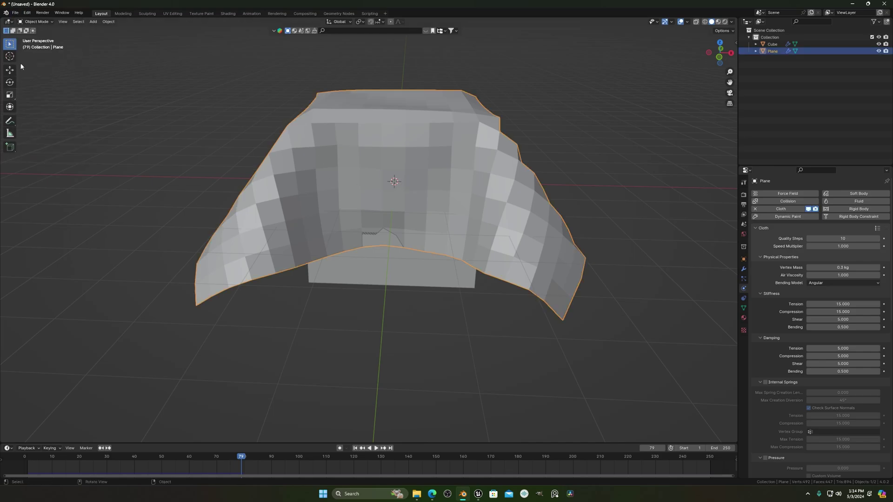
{"action": "left_click", "coordinate": [16, 14]}
{"action": "mouse_move", "coordinate": [40, 121]}
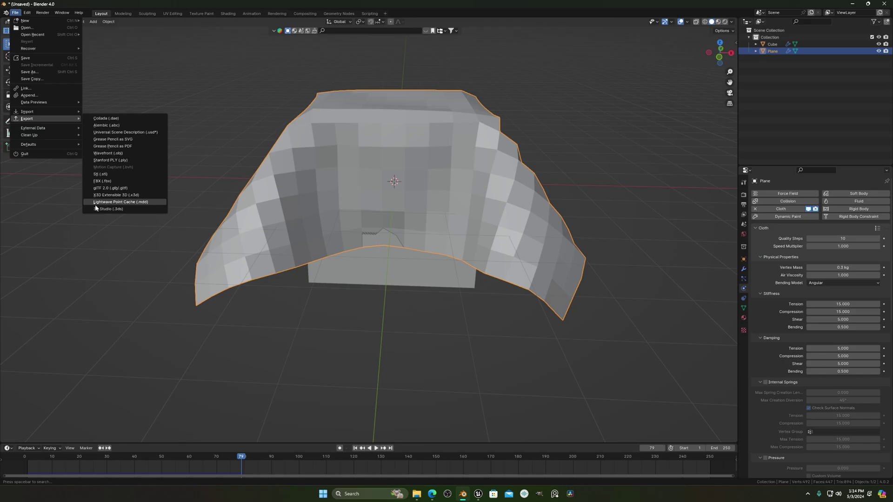
{"action": "left_click", "coordinate": [120, 202]}
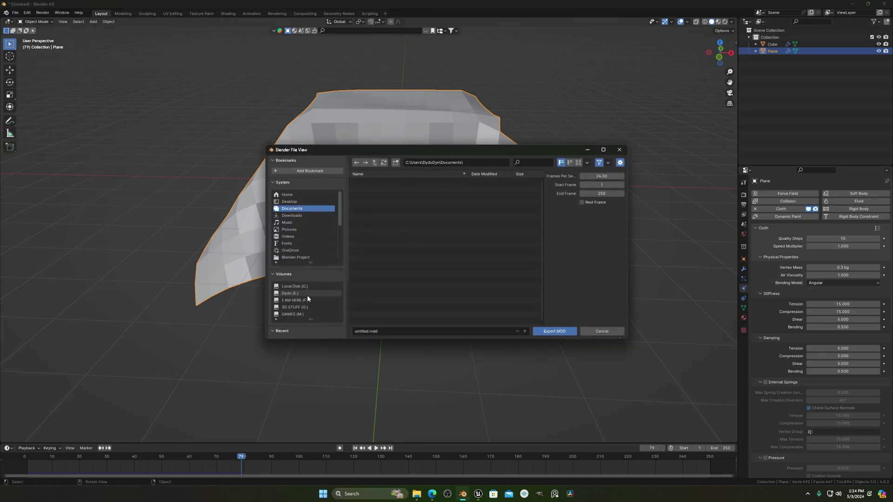
{"action": "scroll", "coordinate": [307, 298], "scroll_direction": "down", "scroll_amount": 1}
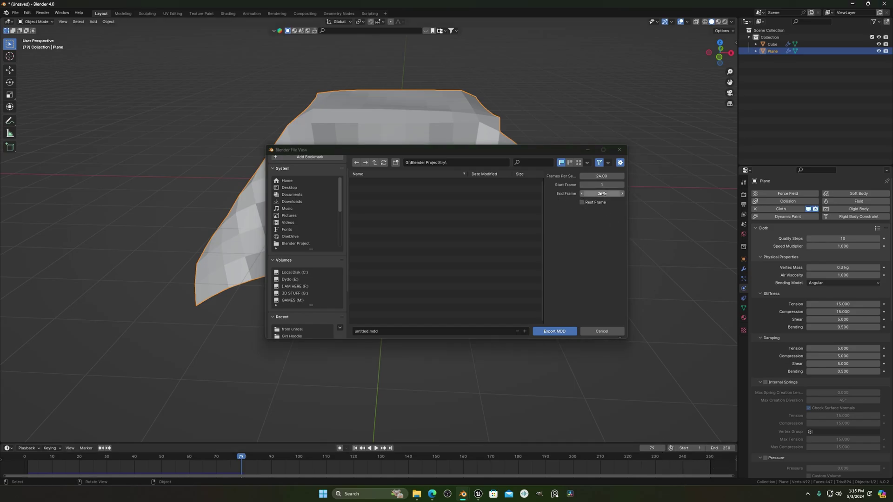
{"action": "left_click", "coordinate": [603, 193]}
{"action": "type", "text": "80"}
{"action": "key", "text": "Return"}
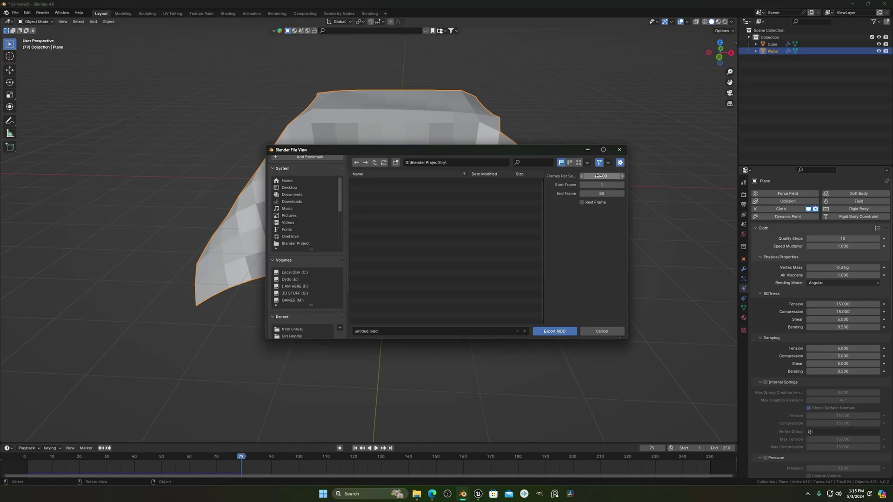
{"action": "left_click", "coordinate": [549, 332]}
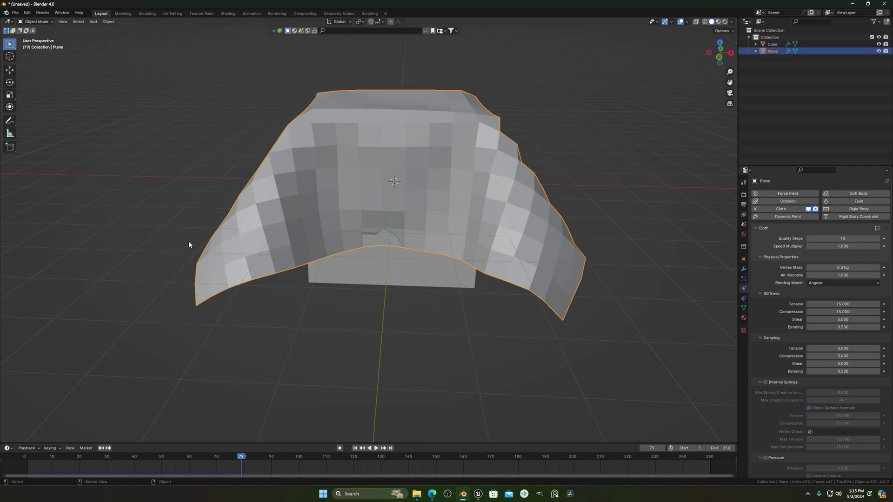
Check in File Explorer that untitled.mdd is in the try folder, and return to Blender.
{"action": "scroll", "coordinate": [189, 244], "scroll_direction": "down", "scroll_amount": 1}
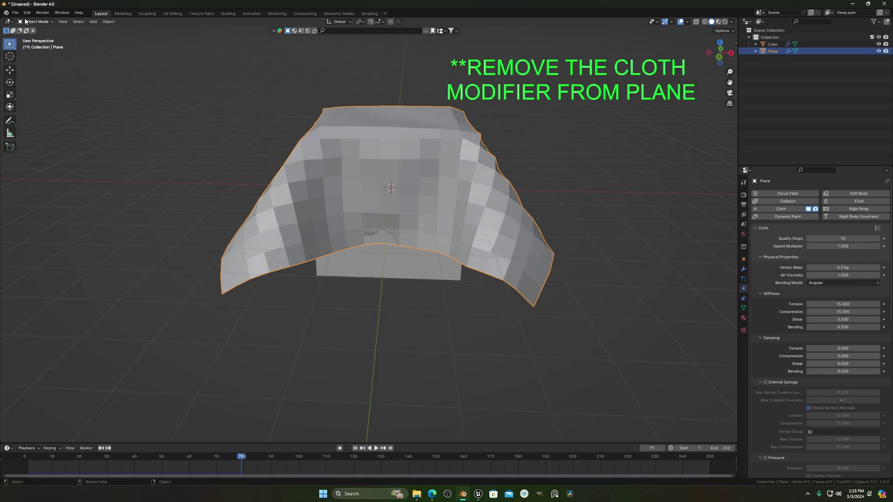
{"action": "left_click", "coordinate": [259, 318]}
{"action": "left_click", "coordinate": [416, 494]}
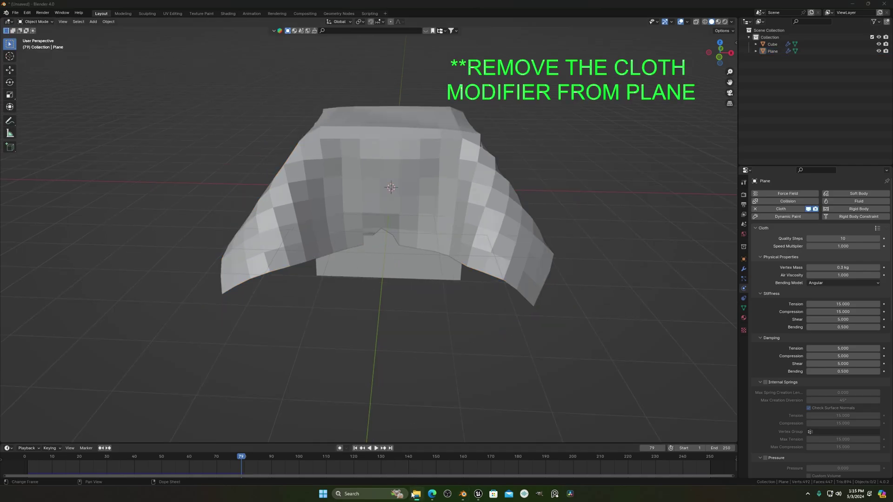
{"action": "left_click_drag", "start_coordinate": [0, 105], "coordinate": [273, 102]}
{"action": "left_click", "coordinate": [298, 101]}
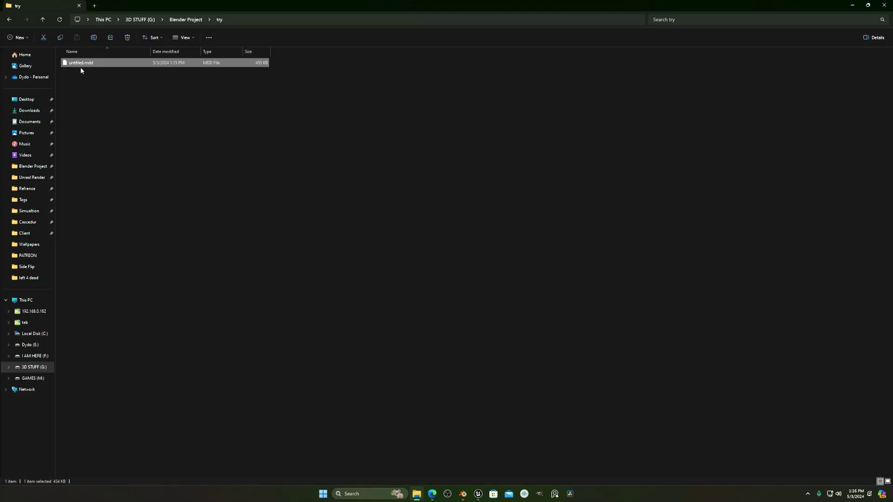
{"action": "left_click", "coordinate": [857, 7]}
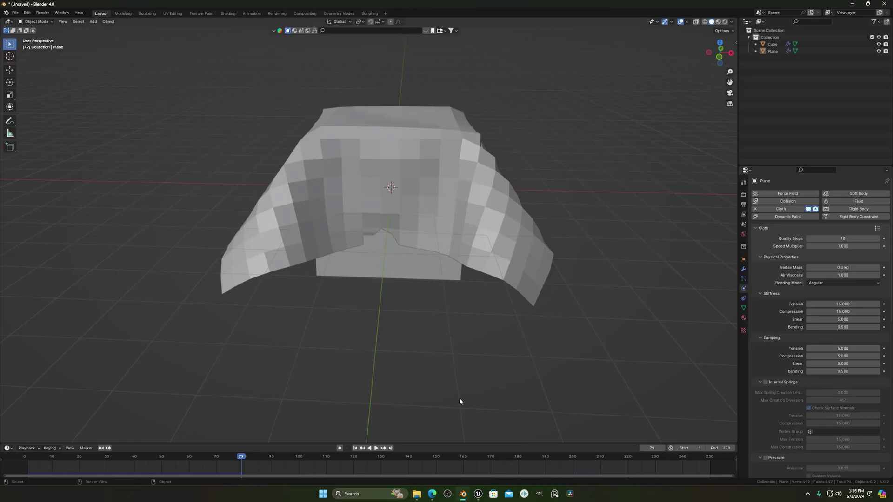
Remove the Cloth physics from the plane.
{"action": "left_click", "coordinate": [478, 194]}
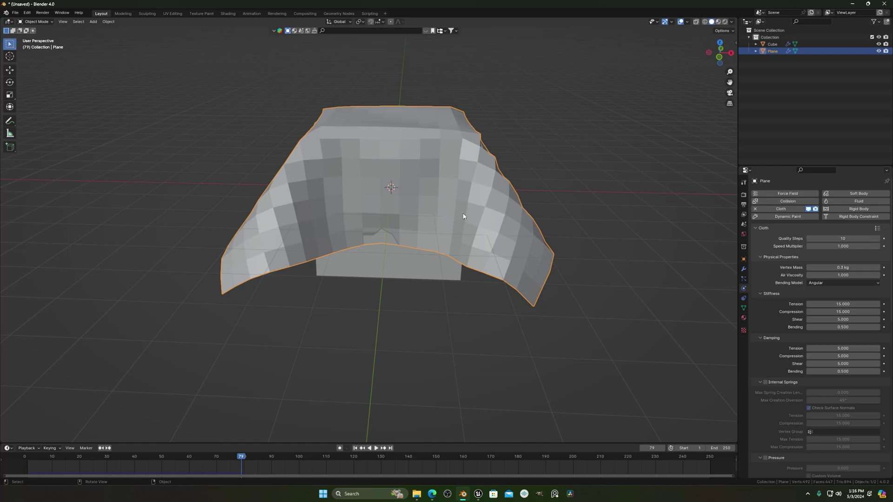
{"action": "middle_click_drag", "start_coordinate": [463, 216], "coordinate": [512, 214]}
{"action": "left_click", "coordinate": [754, 209]}
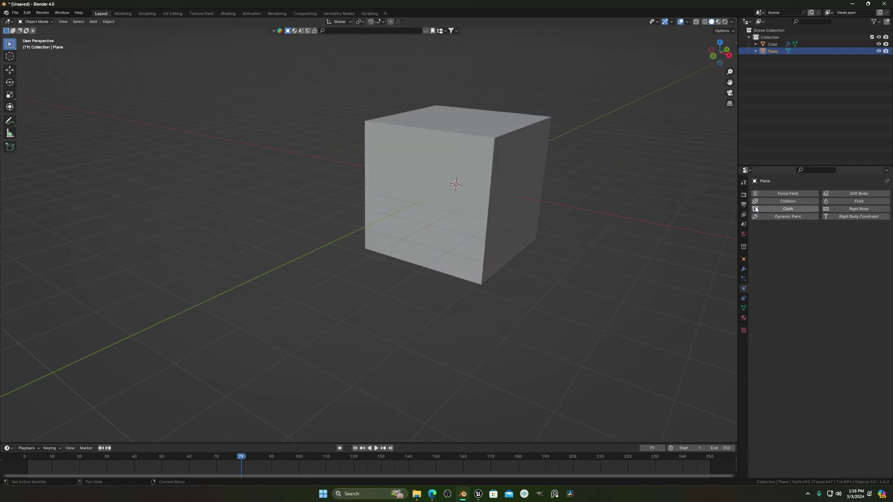
{"action": "middle_click_drag", "start_coordinate": [450, 199], "coordinate": [518, 167]}
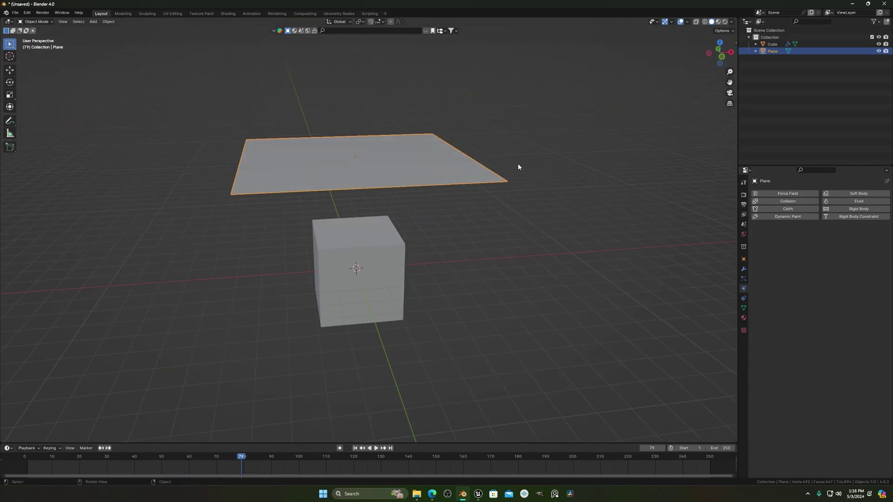
Import the Lightwave Point Cache file untitled.mdd from the try folder onto the plane.
{"action": "left_click", "coordinate": [15, 13]}
{"action": "mouse_move", "coordinate": [37, 112]}
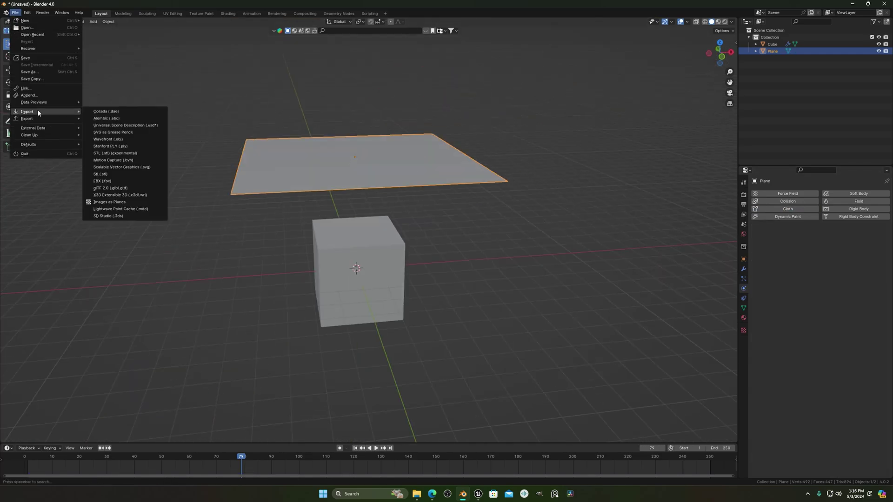
{"action": "left_click", "coordinate": [108, 209]}
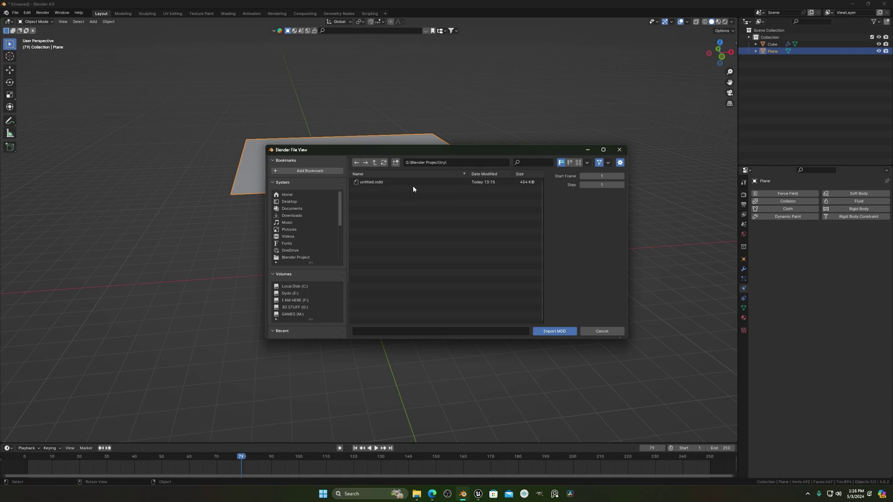
{"action": "left_click", "coordinate": [393, 182]}
{"action": "left_click", "coordinate": [554, 332]}
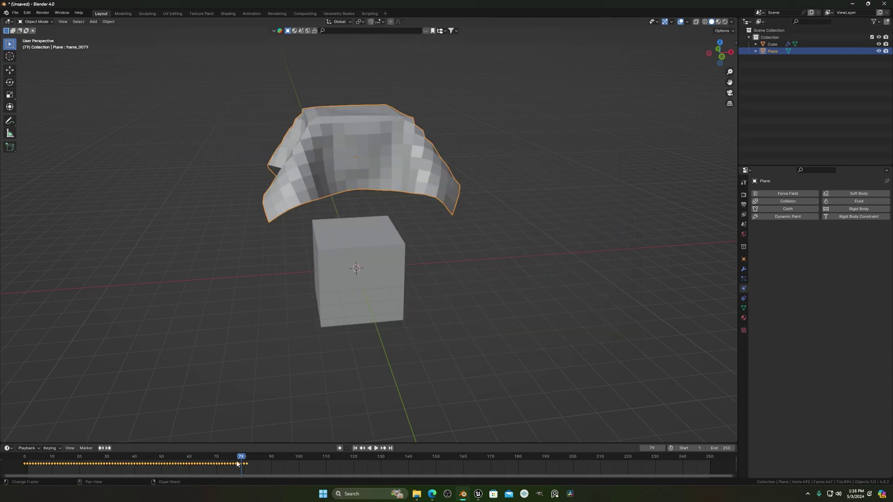
Play the imported cloth animation from frame 1, stop it and scrub to frame 54.
{"action": "left_click_drag", "start_coordinate": [237, 464], "coordinate": [27, 458]}
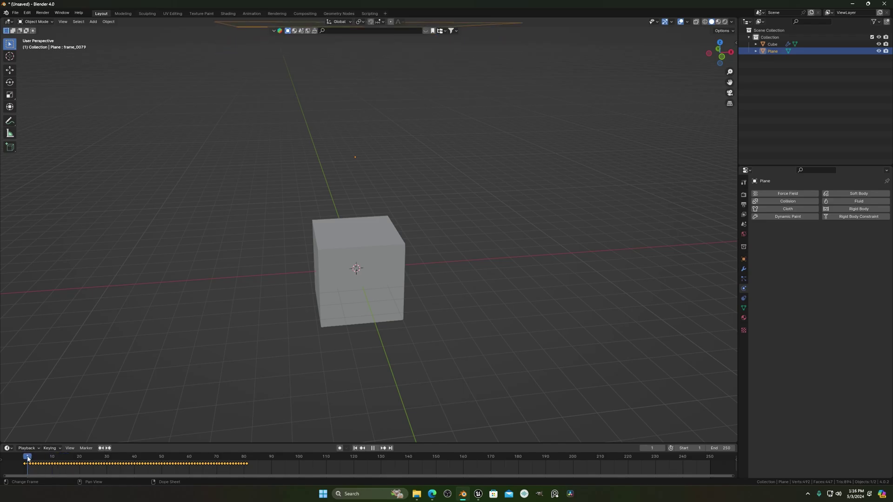
{"action": "key", "text": "space"}
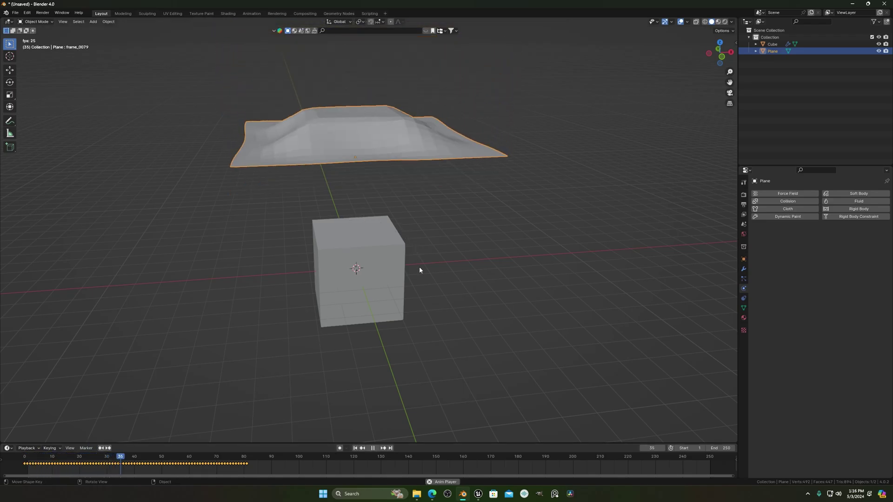
{"action": "key", "text": "space"}
{"action": "left_click_drag", "start_coordinate": [204, 461], "coordinate": [181, 460]}
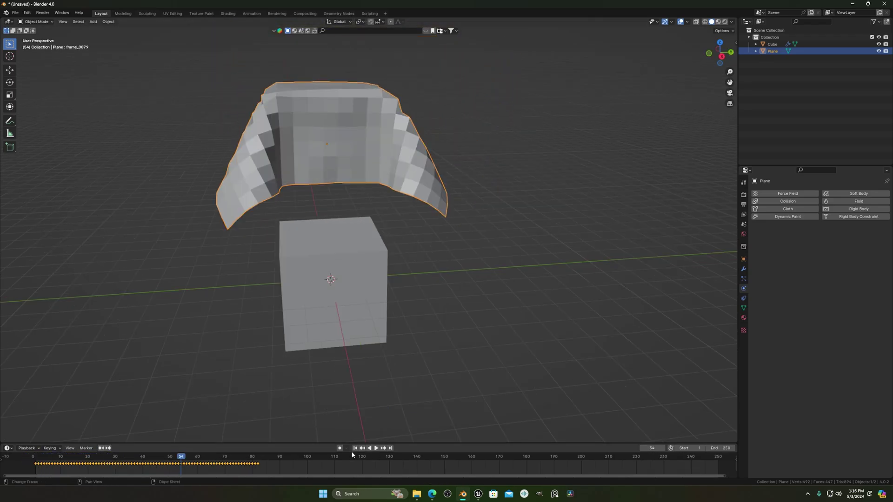
Return to frame 1 and snap the plane to the 3D cursor with Offset enabled so it lines up with the cube.
{"action": "left_click", "coordinate": [354, 448]}
{"action": "middle_click_drag", "start_coordinate": [353, 390], "coordinate": [346, 167]}
{"action": "middle_click_drag", "start_coordinate": [385, 348], "coordinate": [372, 292]}
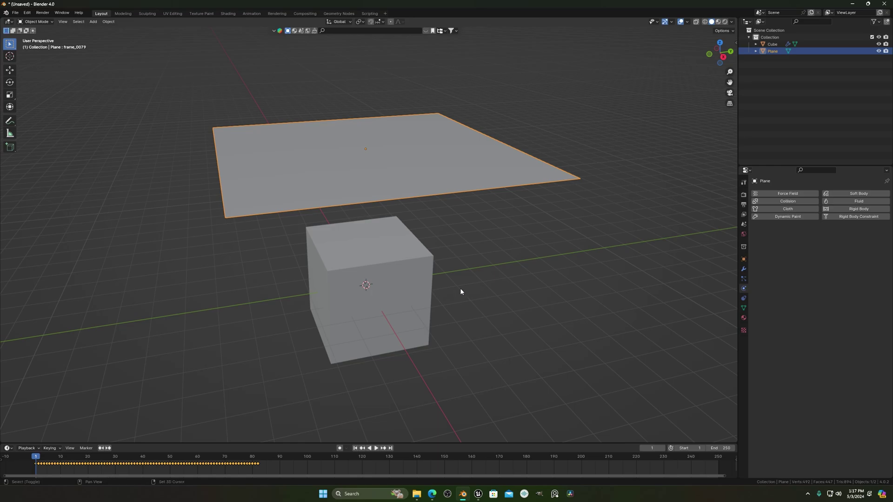
{"action": "key", "text": "shift+s"}
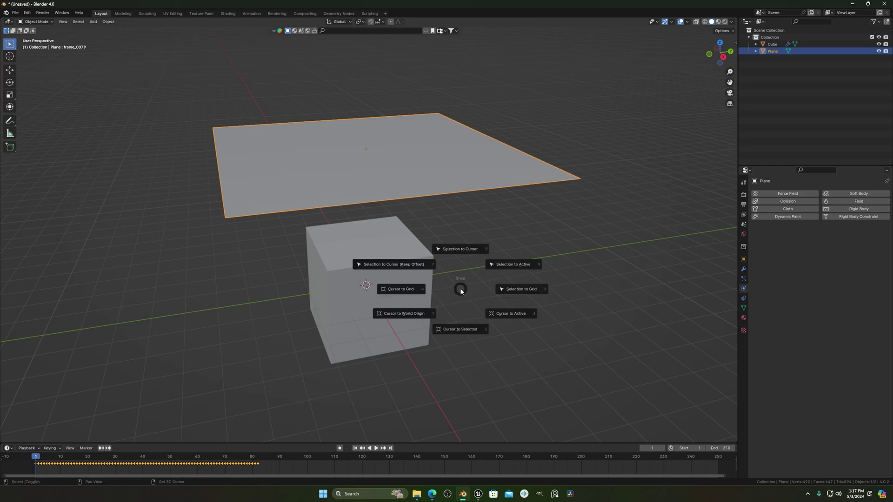
{"action": "left_click", "coordinate": [408, 249]}
{"action": "middle_click_drag", "start_coordinate": [407, 247], "coordinate": [433, 290]}
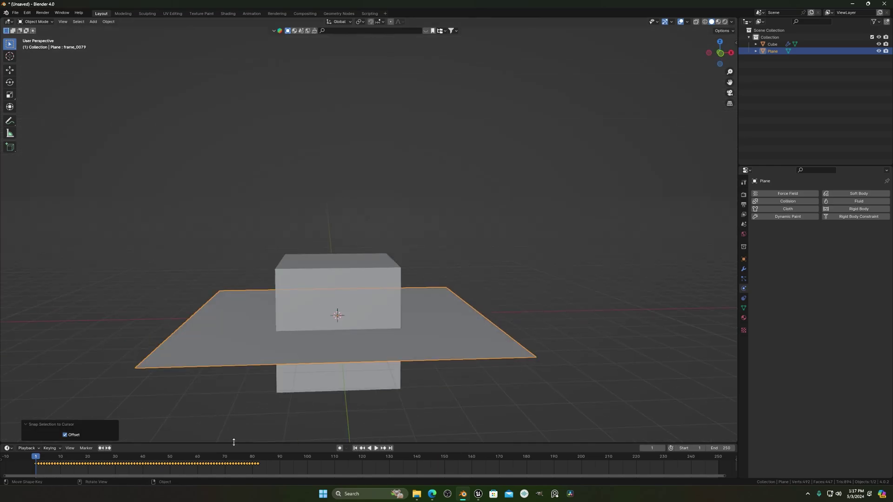
Try to shift the plane's shape key keyframes by one frame in the timeline.
{"action": "key", "text": "g"}
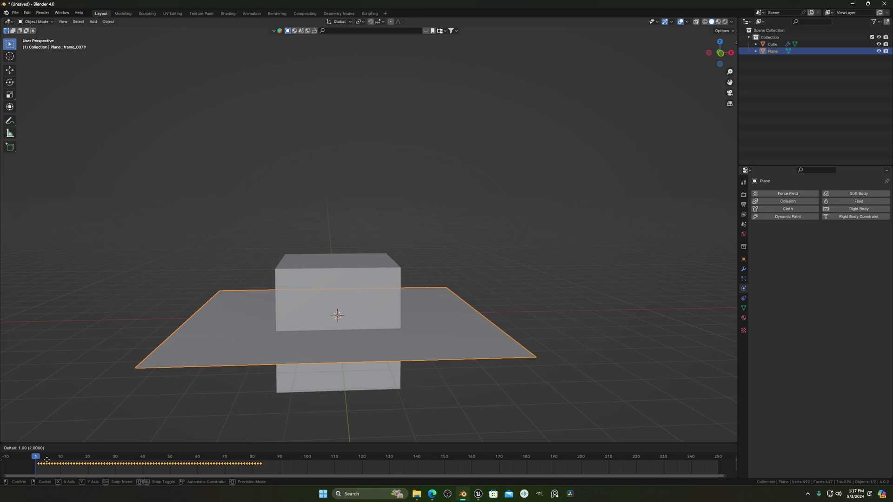
{"action": "left_click", "coordinate": [46, 459]}
{"action": "left_click_drag", "start_coordinate": [53, 459], "coordinate": [26, 462]}
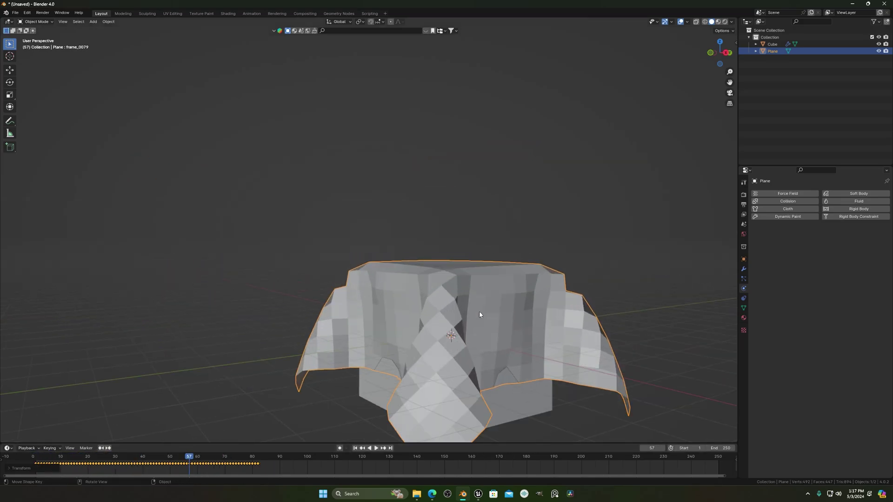
Scrub through the animation and examine from several sides how the imported cloth drapes over the cube.
{"action": "middle_click_drag", "start_coordinate": [479, 312], "coordinate": [494, 288]}
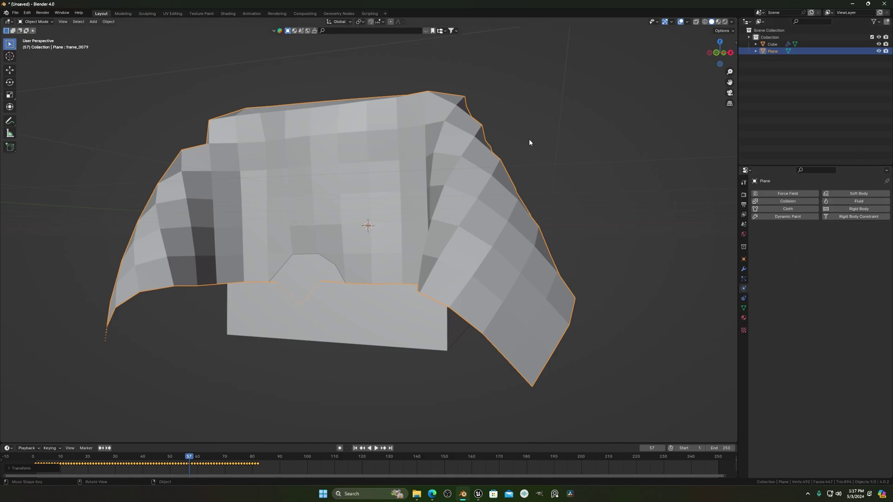
{"action": "mouse_move", "coordinate": [530, 141]}
{"action": "middle_mouse_down"}
{"action": "mouse_move", "coordinate": [449, 245]}
{"action": "mouse_move", "coordinate": [543, 192]}
{"action": "middle_mouse_up"}
{"action": "scroll", "coordinate": [432, 209], "scroll_direction": "down", "scroll_amount": 1}
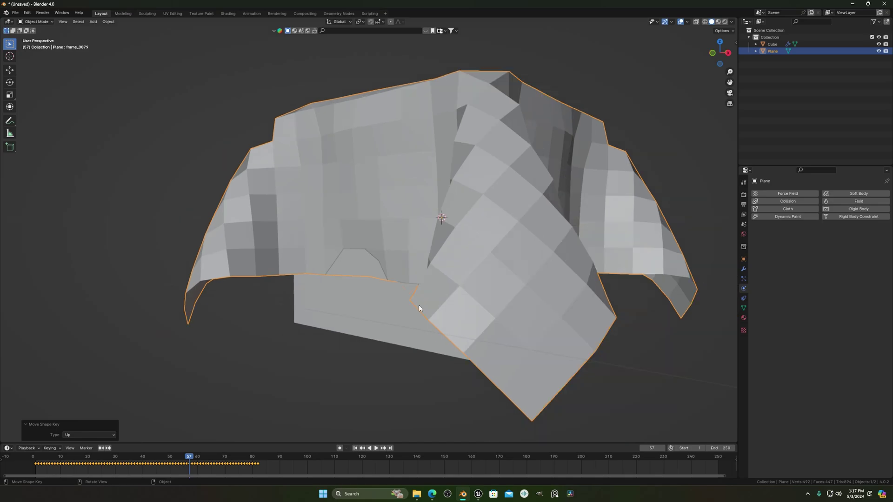
{"action": "scroll", "coordinate": [437, 225], "scroll_direction": "down", "scroll_amount": 2}
{"action": "left_click_drag", "start_coordinate": [119, 459], "coordinate": [207, 454]}
{"action": "middle_click_drag", "start_coordinate": [547, 184], "coordinate": [321, 222]}
{"action": "left_click_drag", "start_coordinate": [119, 460], "coordinate": [178, 459]}
{"action": "middle_click_drag", "start_coordinate": [341, 271], "coordinate": [389, 313]}
{"action": "scroll", "coordinate": [420, 345], "scroll_direction": "up", "scroll_amount": 4}
{"action": "middle_click_drag", "start_coordinate": [420, 345], "coordinate": [335, 295], "text": "shift"}
{"action": "middle_click_drag", "start_coordinate": [456, 267], "coordinate": [250, 215]}
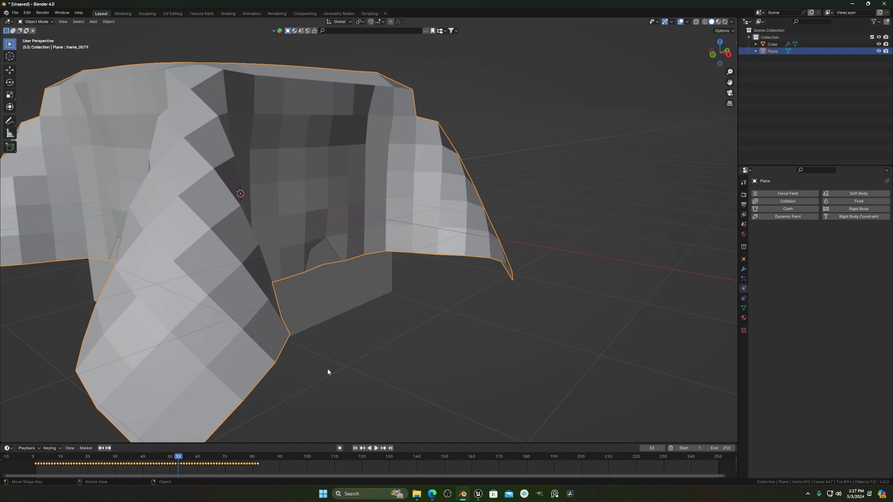
{"action": "middle_click_drag", "start_coordinate": [328, 367], "coordinate": [585, 302]}
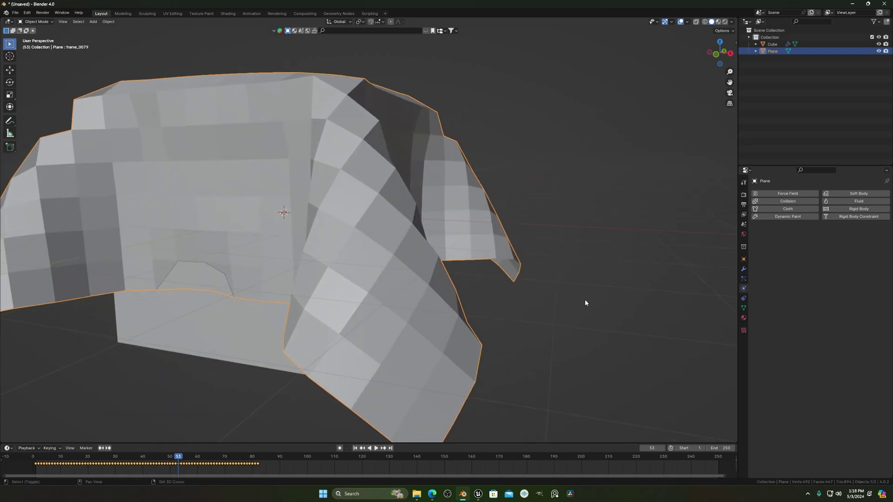
Show the plane's mesh data, collapse Vertex Groups and enlarge the Shape Keys list to view it from Basis onward.
{"action": "left_click", "coordinate": [743, 309]}
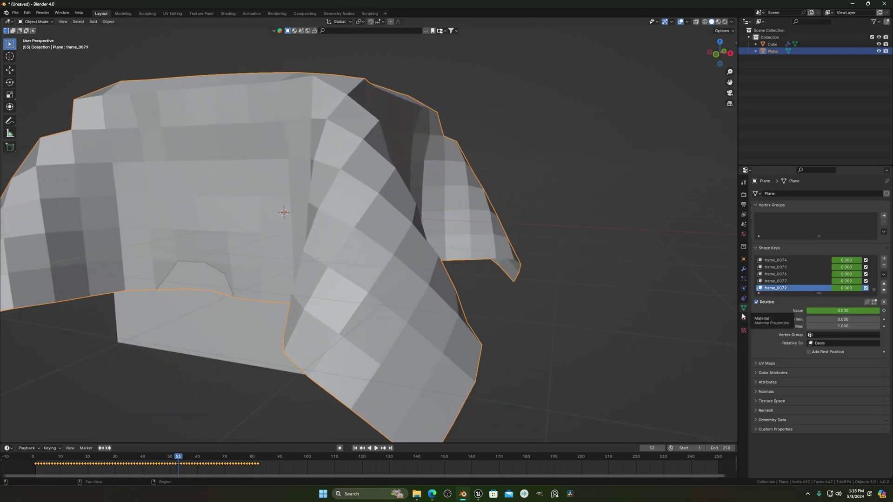
{"action": "left_click", "coordinate": [754, 206]}
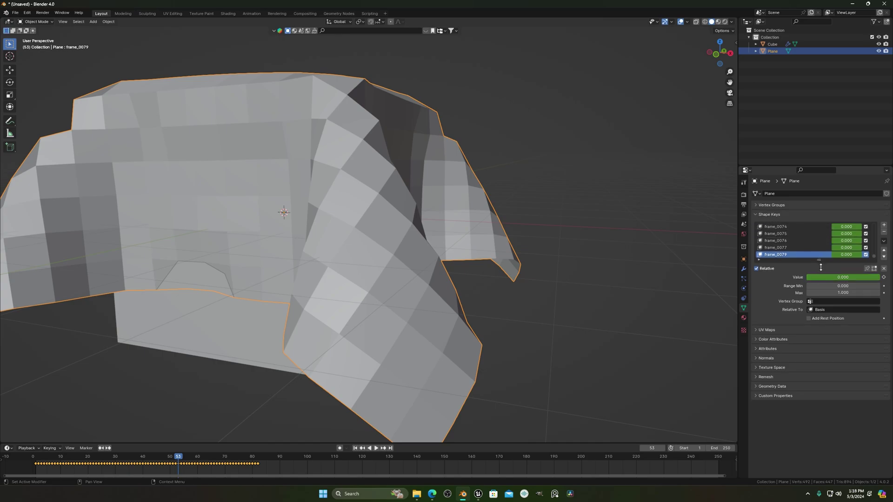
{"action": "left_click_drag", "start_coordinate": [820, 267], "coordinate": [820, 407]}
{"action": "left_click_drag", "start_coordinate": [871, 380], "coordinate": [872, 249]}
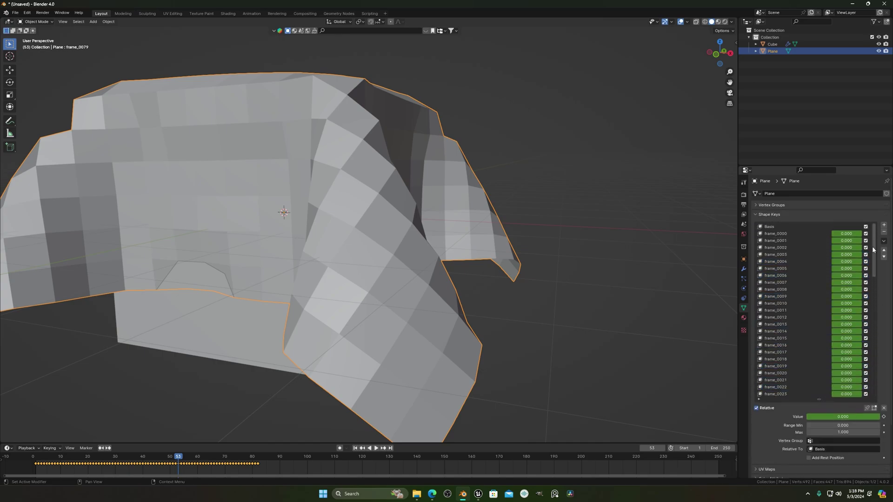
Replay the draping animation, stop it at frame 38 and look through the plane's per-frame shape keys.
{"action": "scroll", "coordinate": [343, 177], "scroll_direction": "down", "scroll_amount": 3}
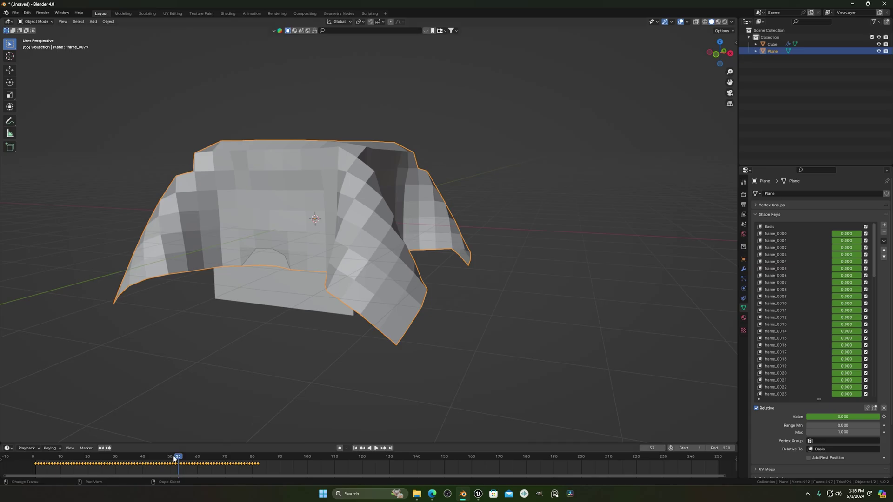
{"action": "key", "text": "shift+Left"}
{"action": "key", "text": "space"}
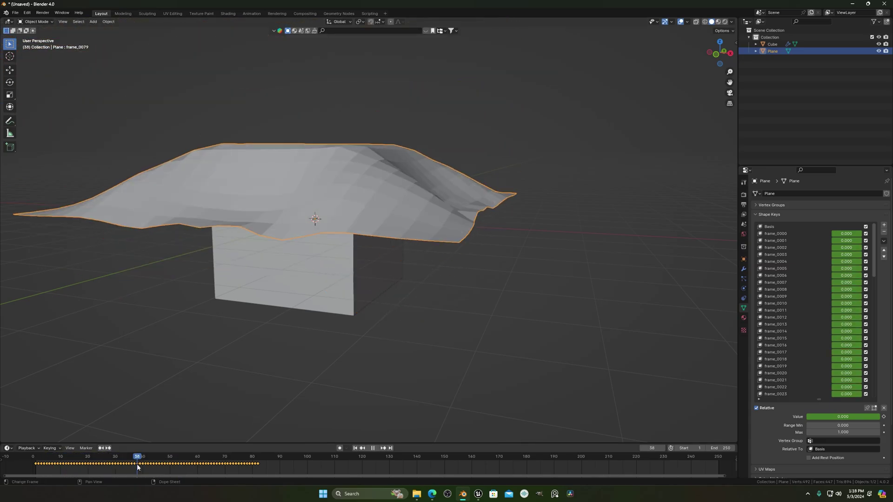
{"action": "key", "text": "space"}
{"action": "scroll", "coordinate": [776, 285], "scroll_direction": "down", "scroll_amount": 4}
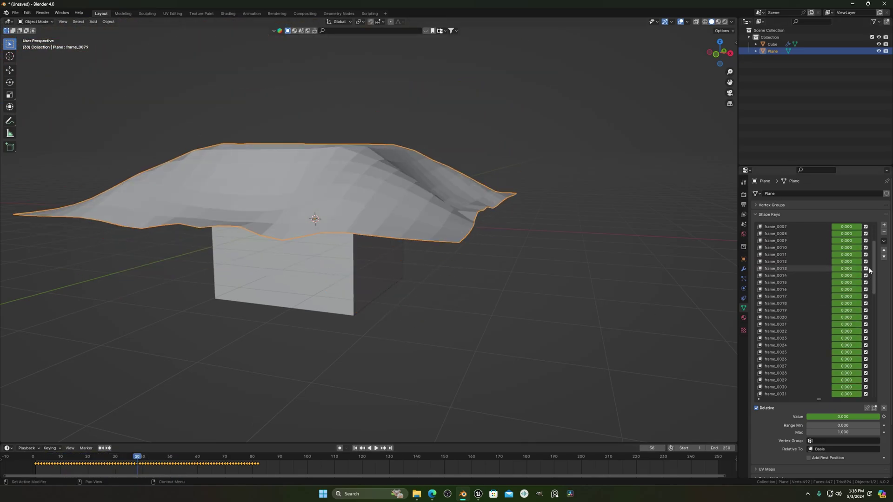
Select the frame_0062 shape key, play the animation and stop at frame 60 to examine the drape.
{"action": "left_click_drag", "start_coordinate": [875, 268], "coordinate": [872, 381]}
{"action": "left_click", "coordinate": [772, 275]}
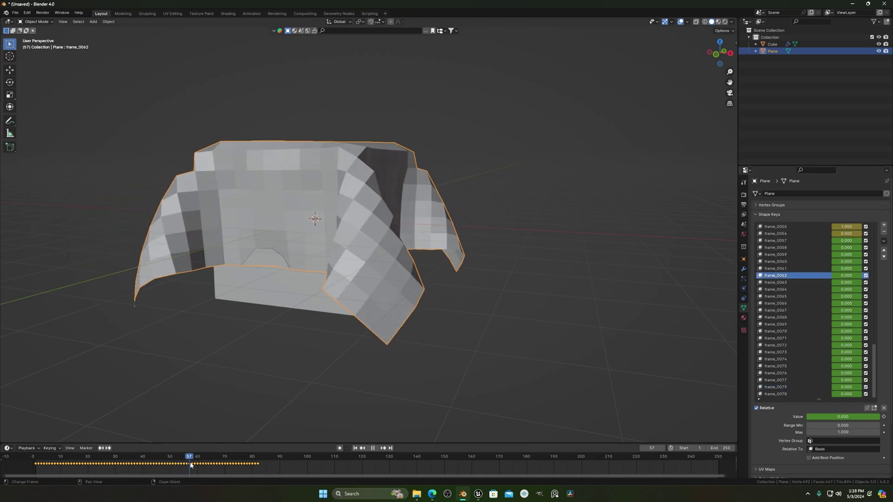
{"action": "key", "text": "space"}
{"action": "scroll", "coordinate": [270, 230], "scroll_direction": "up", "scroll_amount": 3}
{"action": "scroll", "coordinate": [386, 239], "scroll_direction": "down", "scroll_amount": 4}
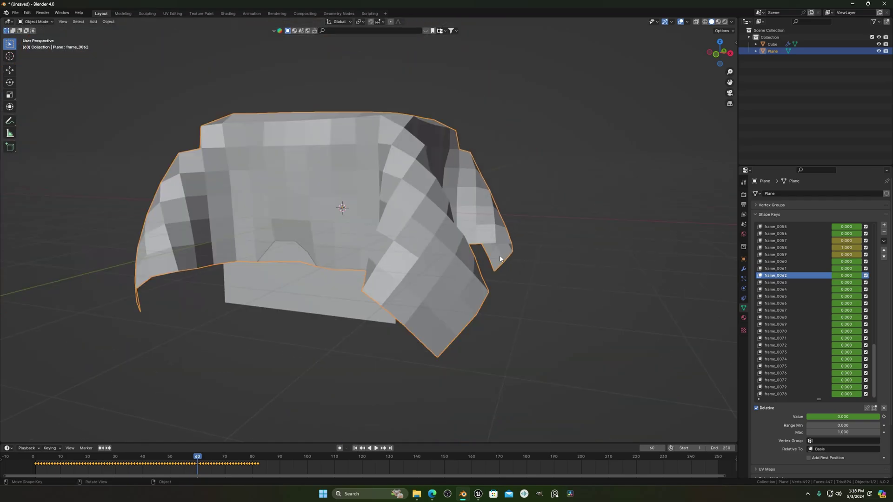
Go to frame 74 and make the Basis shape key the active one.
{"action": "left_click_drag", "start_coordinate": [874, 368], "coordinate": [874, 250]}
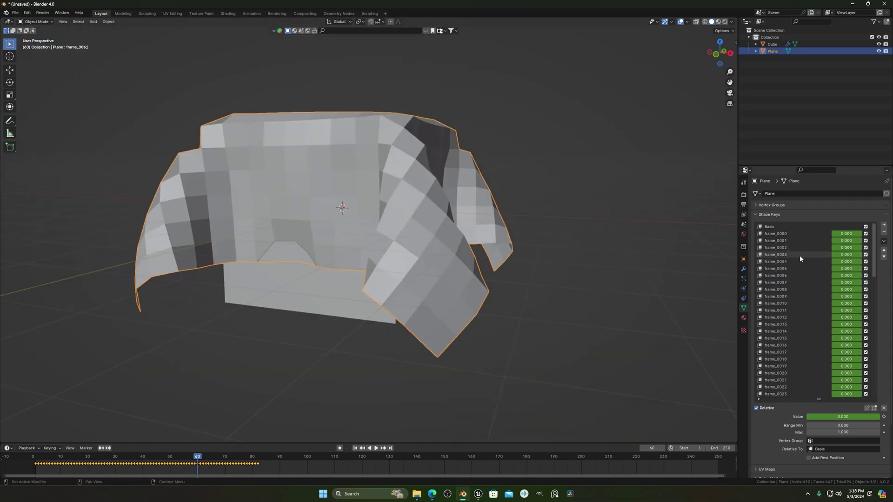
{"action": "left_click_drag", "start_coordinate": [187, 463], "coordinate": [235, 466]}
{"action": "left_click", "coordinate": [772, 227]}
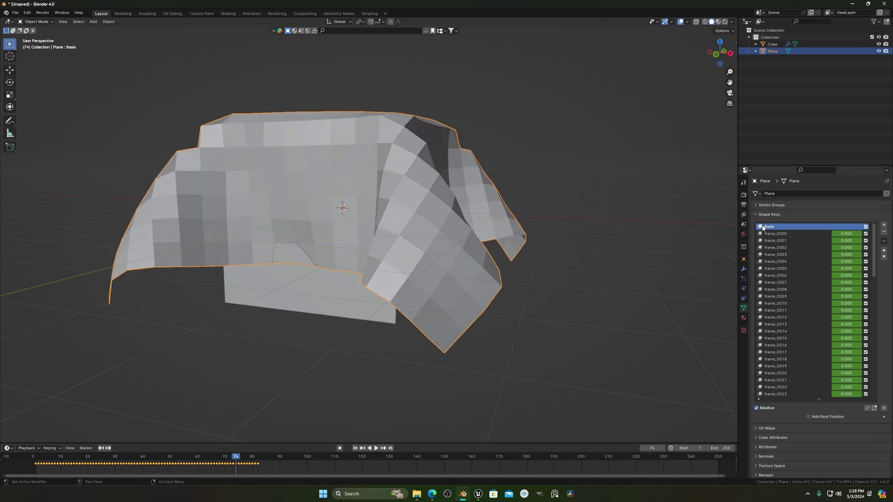
Show the plane's Basis shape in Edit Mode, and switch the plane to Sculpt Mode.
{"action": "scroll", "coordinate": [365, 239], "scroll_direction": "up", "scroll_amount": 2}
{"action": "middle_click_drag", "start_coordinate": [365, 239], "coordinate": [487, 232], "text": "shift"}
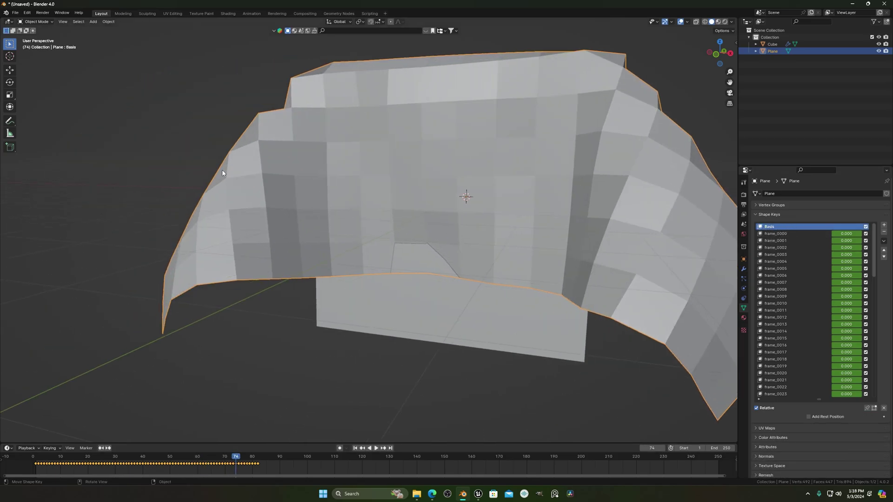
{"action": "left_click", "coordinate": [594, 226]}
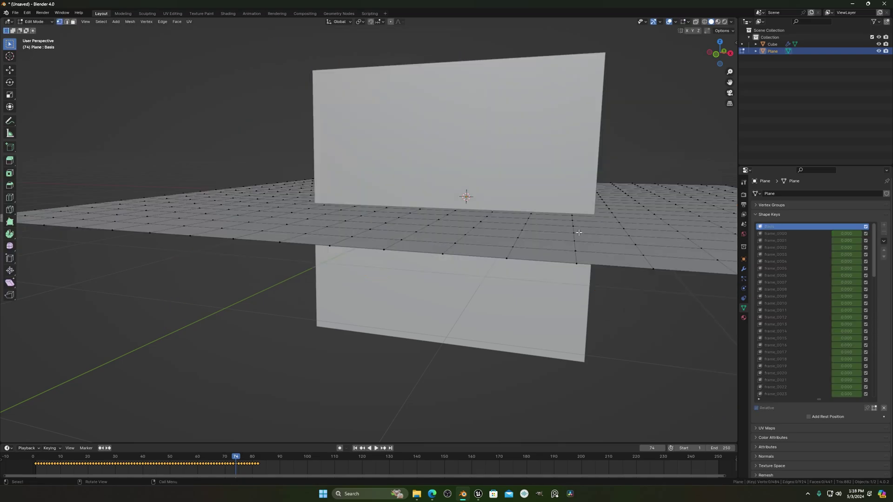
{"action": "scroll", "coordinate": [563, 245], "scroll_direction": "down", "scroll_amount": 3}
{"action": "key", "text": "ctrl+Tab"}
{"action": "left_click", "coordinate": [573, 295]}
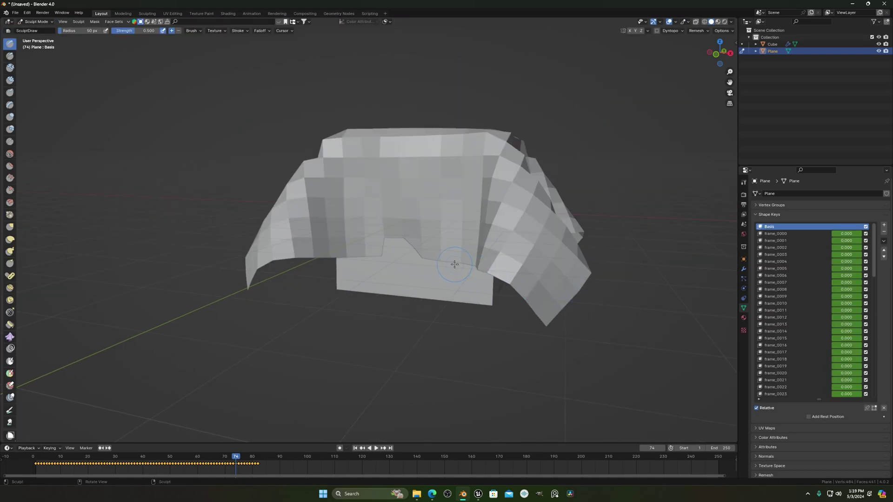
Sculpt away the notch in the cloth's lower hem at frame 74 with the Draw brush, 50 px radius and 0.500 strength.
{"action": "scroll", "coordinate": [533, 279], "scroll_direction": "up", "scroll_amount": 6}
{"action": "scroll", "coordinate": [524, 298], "scroll_direction": "down", "scroll_amount": 4}
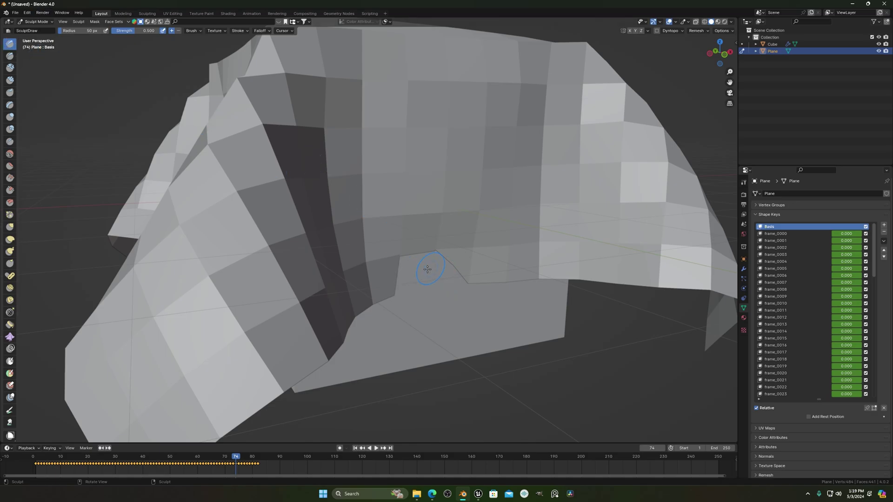
{"action": "left_click_drag", "start_coordinate": [415, 268], "coordinate": [413, 261]}
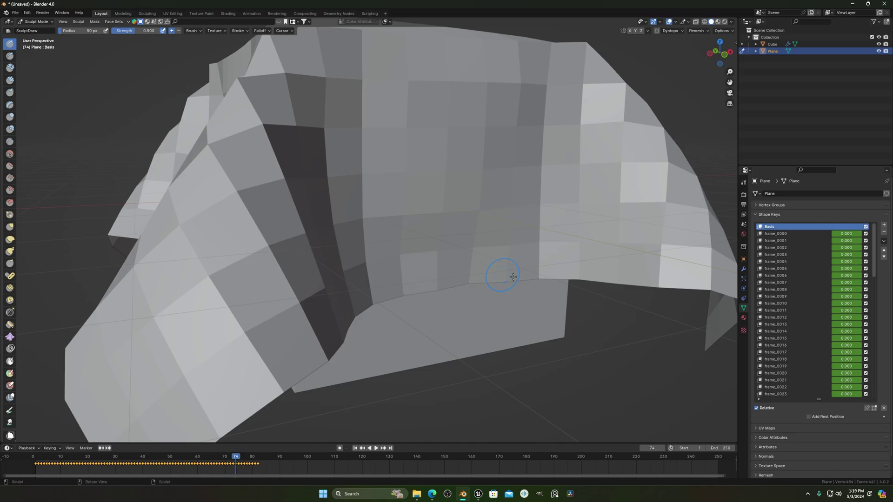
{"action": "middle_click_drag", "start_coordinate": [498, 273], "coordinate": [502, 243]}
{"action": "scroll", "coordinate": [465, 238], "scroll_direction": "up", "scroll_amount": 5}
{"action": "middle_click_drag", "start_coordinate": [449, 233], "coordinate": [471, 229]}
{"action": "scroll", "coordinate": [472, 229], "scroll_direction": "down", "scroll_amount": 5}
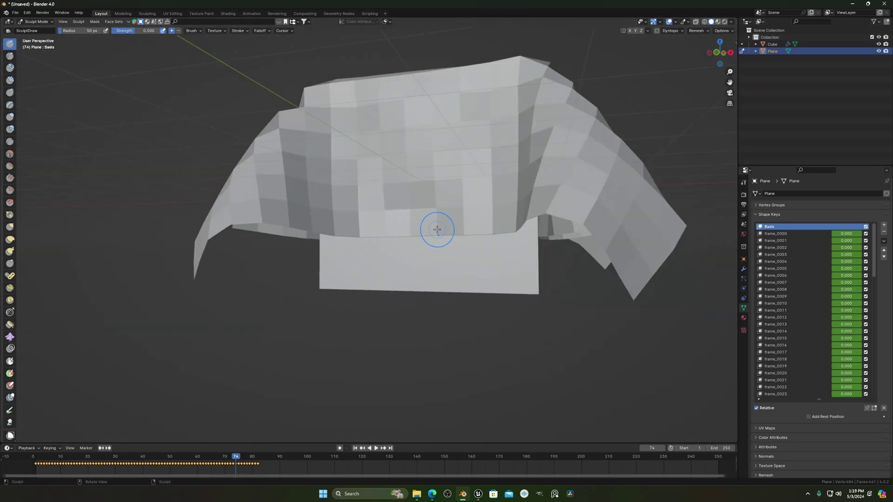
Go to frame 52 and sculpt the hem over the cube where it pokes through, raising the brush strength to 0.601.
{"action": "left_click_drag", "start_coordinate": [222, 468], "coordinate": [176, 460]}
{"action": "left_click_drag", "start_coordinate": [395, 221], "coordinate": [404, 222]}
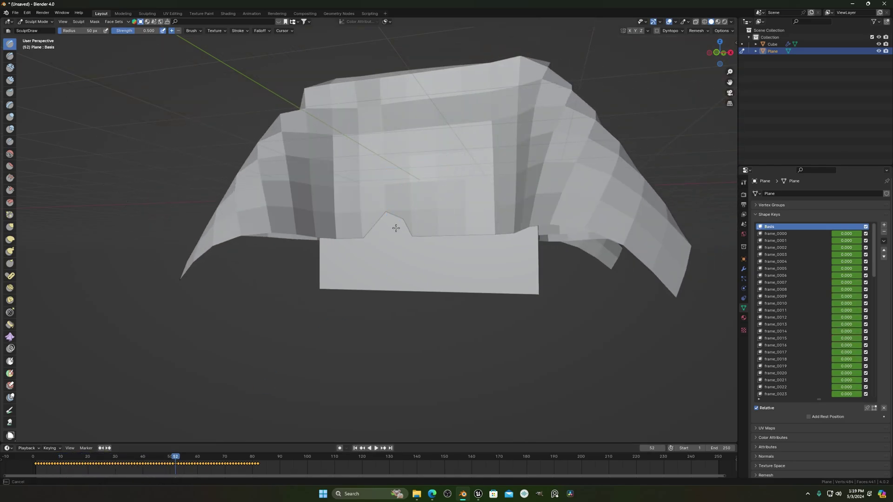
{"action": "key", "text": "Escape"}
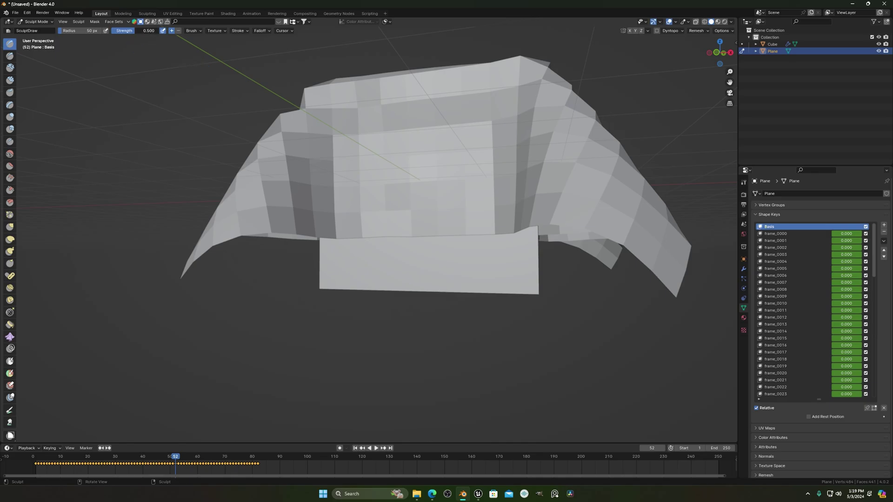
{"action": "key", "text": "Return"}
{"action": "left_click_drag", "start_coordinate": [378, 227], "coordinate": [395, 228]}
Advance to frame 63 and smooth out the small remaining notch in the hem with the Draw brush.
{"action": "left_click_drag", "start_coordinate": [171, 459], "coordinate": [201, 462]}
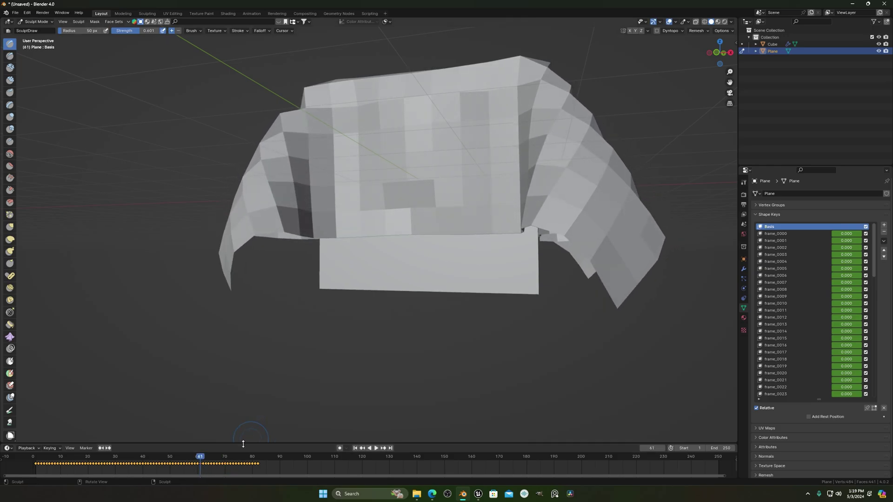
{"action": "key", "text": "Right"}
{"action": "key", "text": "Right"}
{"action": "scroll", "coordinate": [469, 261], "scroll_direction": "up", "scroll_amount": 5}
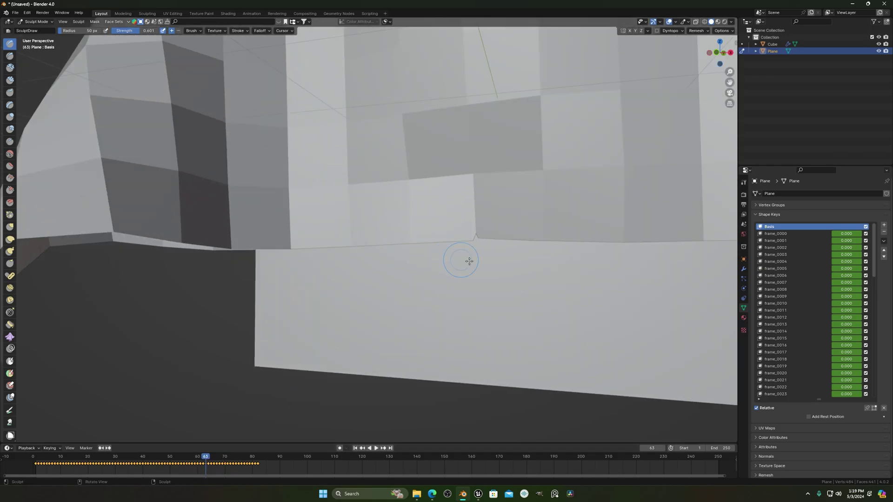
{"action": "scroll", "coordinate": [469, 261], "scroll_direction": "up", "scroll_amount": 2}
{"action": "mouse_move", "coordinate": [536, 233]}
{"action": "left_mouse_down"}
{"action": "mouse_move", "coordinate": [510, 244]}
{"action": "mouse_move", "coordinate": [484, 229]}
{"action": "left_mouse_up"}
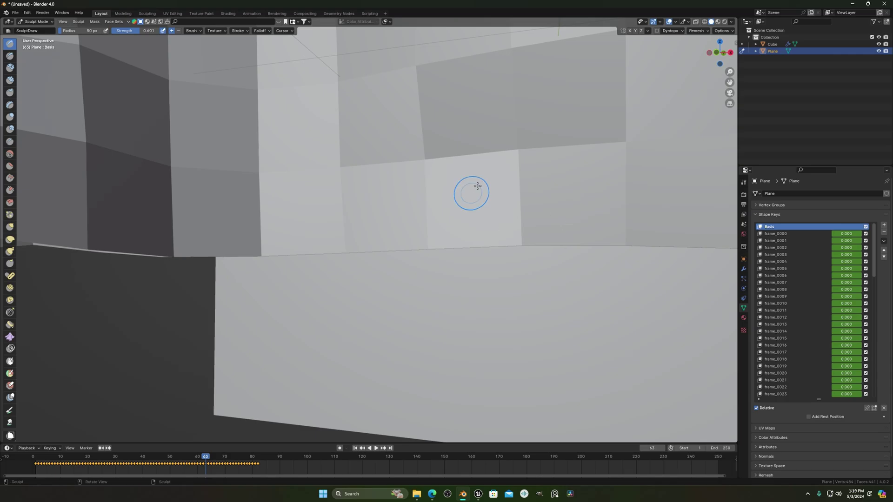
{"action": "scroll", "coordinate": [587, 207], "scroll_direction": "down", "scroll_amount": 7}
{"action": "mouse_move", "coordinate": [559, 184]}
{"action": "middle_mouse_down"}
{"action": "mouse_move", "coordinate": [402, 252]}
{"action": "mouse_move", "coordinate": [460, 263]}
{"action": "middle_mouse_up"}
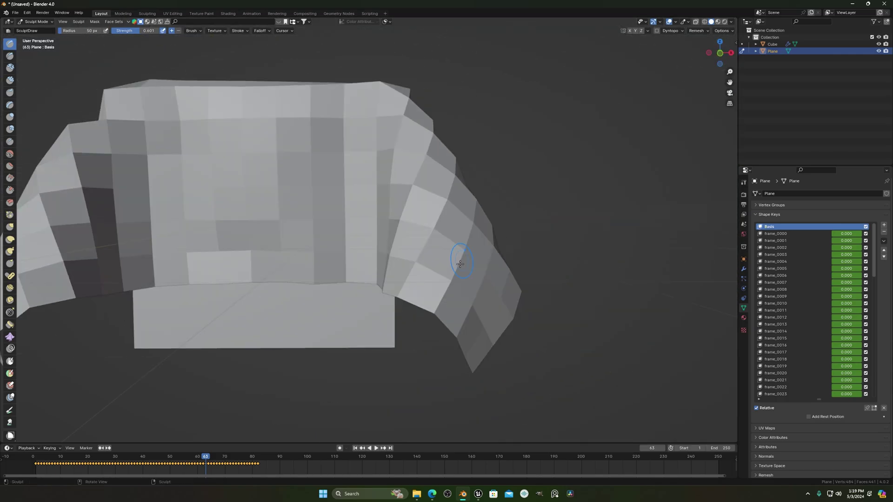
Replay the animation from frame 1 and again from frame 40 to check the sculpted hem in motion.
{"action": "left_click_drag", "start_coordinate": [205, 460], "coordinate": [36, 457]}
{"action": "scroll", "coordinate": [335, 297], "scroll_direction": "down", "scroll_amount": 4}
{"action": "key", "text": "space"}
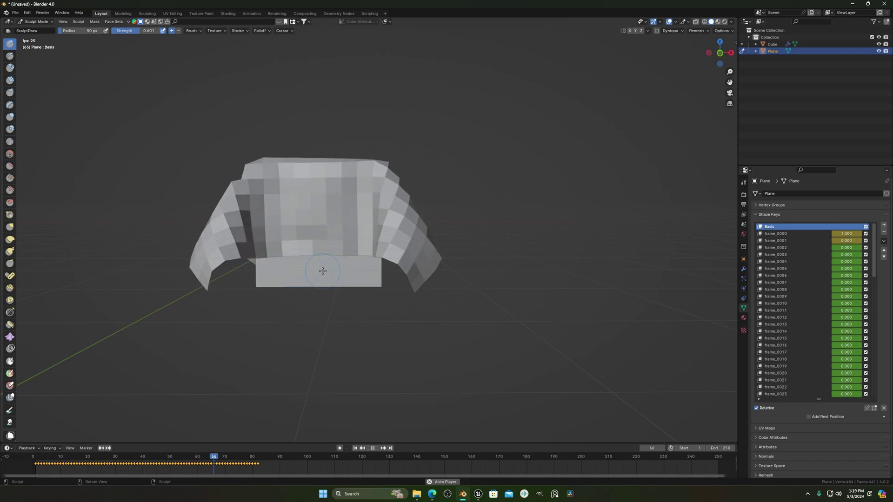
{"action": "key", "text": "space"}
{"action": "left_click_drag", "start_coordinate": [252, 458], "coordinate": [141, 462]}
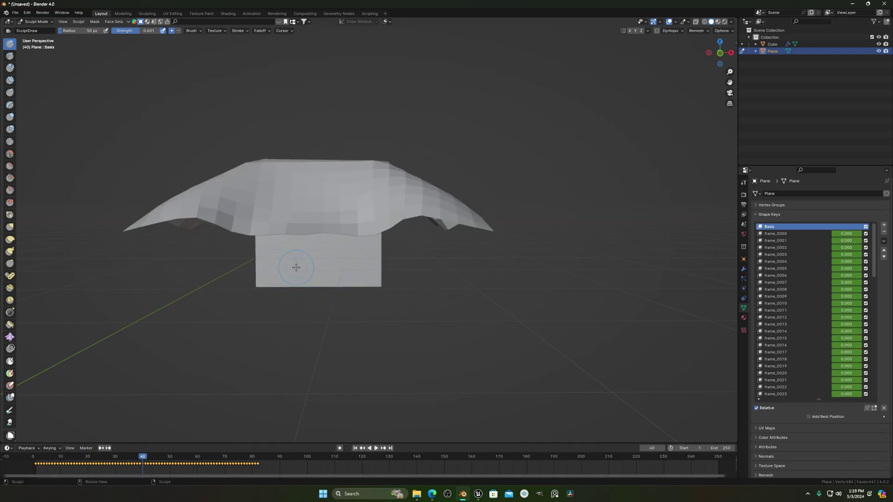
{"action": "key", "text": "space"}
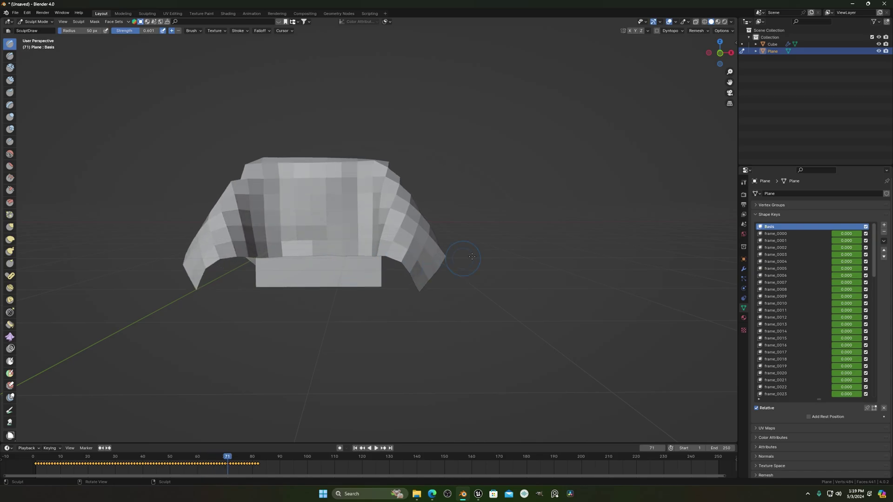
Sculpt away the hem notch on another side of the cloth at frame 71, enlarging the Draw brush radius to 175 px.
{"action": "middle_click_drag", "start_coordinate": [355, 242], "coordinate": [445, 245]}
{"action": "scroll", "coordinate": [444, 244], "scroll_direction": "up", "scroll_amount": 8}
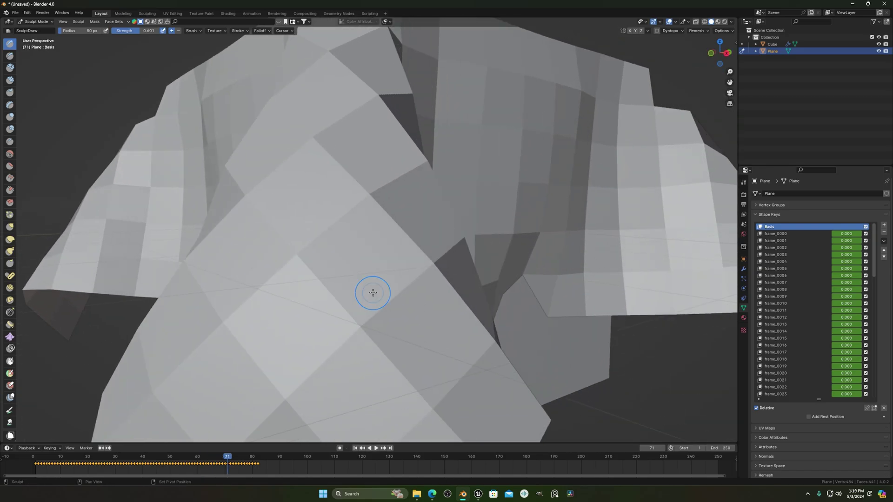
{"action": "middle_click_drag", "start_coordinate": [373, 292], "coordinate": [286, 419]}
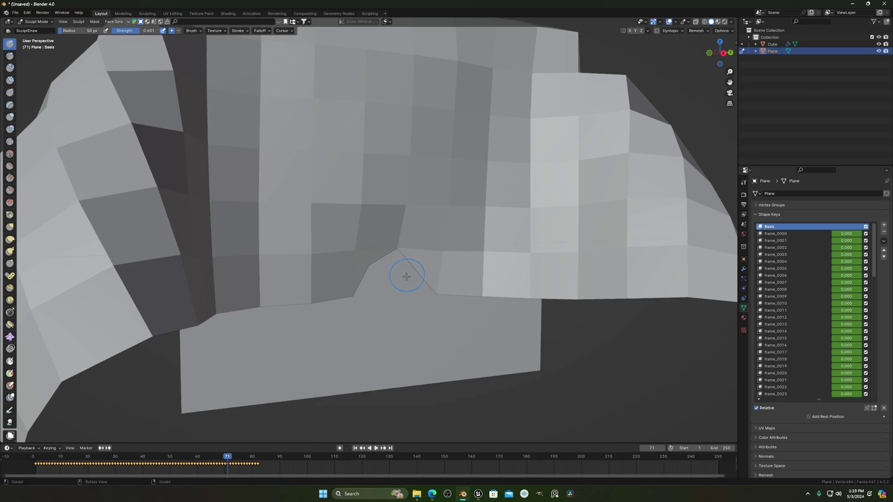
{"action": "mouse_move", "coordinate": [435, 270]}
{"action": "left_mouse_down"}
{"action": "mouse_move", "coordinate": [368, 293]}
{"action": "mouse_move", "coordinate": [410, 291]}
{"action": "left_mouse_up"}
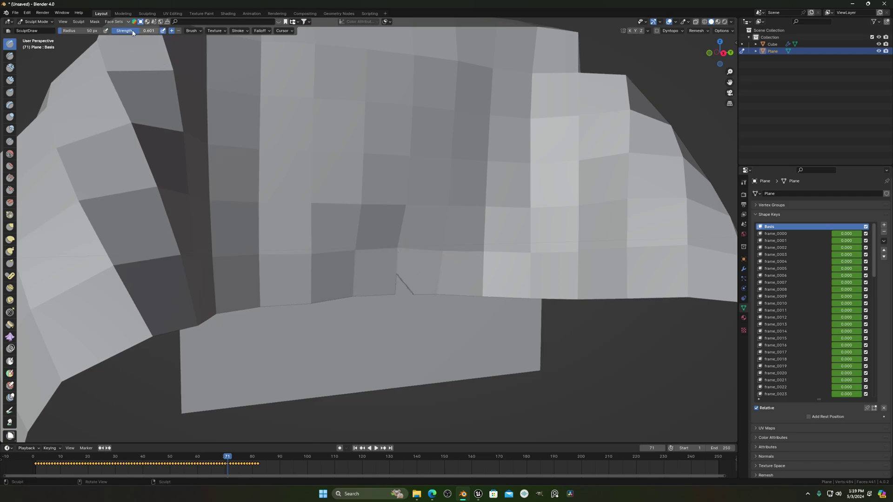
{"action": "left_click_drag", "start_coordinate": [76, 31], "coordinate": [88, 31]}
{"action": "left_click", "coordinate": [406, 271]}
{"action": "mouse_move", "coordinate": [409, 273]}
{"action": "left_mouse_down"}
{"action": "mouse_move", "coordinate": [396, 246]}
{"action": "mouse_move", "coordinate": [419, 273]}
{"action": "left_mouse_up"}
Replay the animation from the start and inspect the sculpted hem up close at frame 74.
{"action": "key", "text": "shift+Left"}
{"action": "key", "text": "space"}
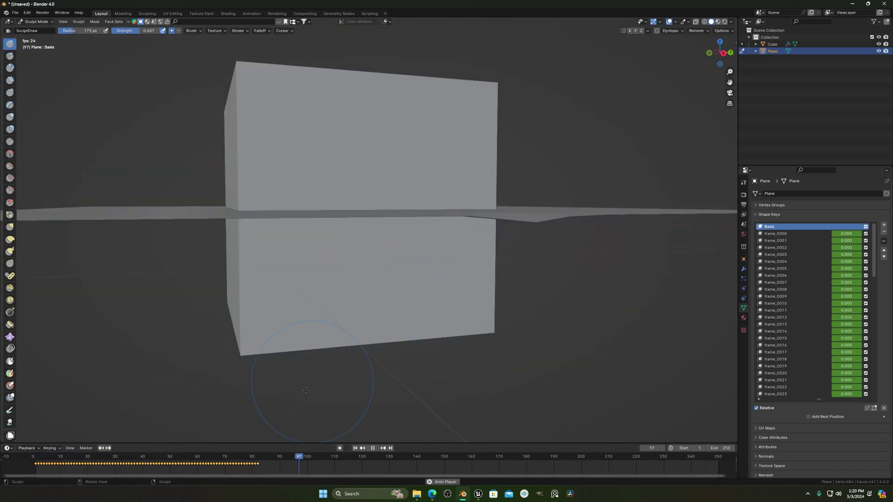
{"action": "key", "text": "space"}
{"action": "left_click_drag", "start_coordinate": [242, 458], "coordinate": [236, 457]}
{"action": "middle_click_drag", "start_coordinate": [507, 265], "coordinate": [436, 268]}
{"action": "scroll", "coordinate": [435, 268], "scroll_direction": "up", "scroll_amount": 5}
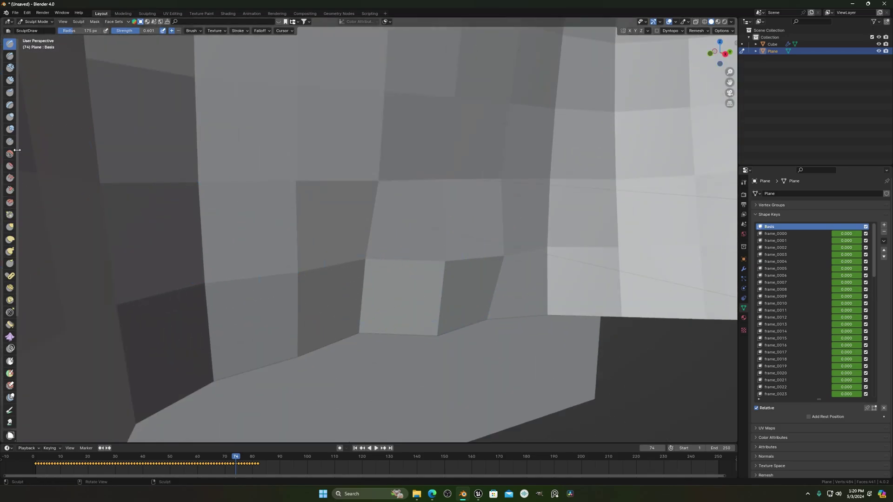
{"action": "scroll", "coordinate": [418, 279], "scroll_direction": "down", "scroll_amount": 8}
Switch the plane to Edit Mode and examine from above how sculpting altered the edges of its Basis shape.
{"action": "key", "text": "ctrl+Tab"}
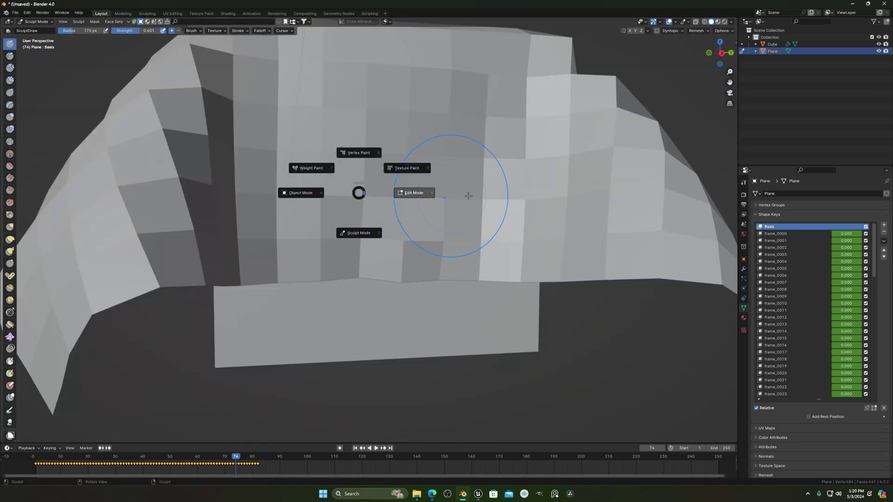
{"action": "left_click", "coordinate": [552, 193]}
{"action": "scroll", "coordinate": [436, 153], "scroll_direction": "down", "scroll_amount": 3}
{"action": "middle_click_drag", "start_coordinate": [436, 154], "coordinate": [433, 193]}
{"action": "scroll", "coordinate": [433, 200], "scroll_direction": "down", "scroll_amount": 1}
{"action": "mouse_move", "coordinate": [426, 265]}
{"action": "middle_mouse_down"}
{"action": "mouse_move", "coordinate": [491, 291]}
{"action": "mouse_move", "coordinate": [497, 304]}
{"action": "mouse_move", "coordinate": [418, 252]}
{"action": "middle_mouse_up"}
{"action": "scroll", "coordinate": [497, 304], "scroll_direction": "down", "scroll_amount": 3}
{"action": "scroll", "coordinate": [504, 293], "scroll_direction": "up", "scroll_amount": 3}
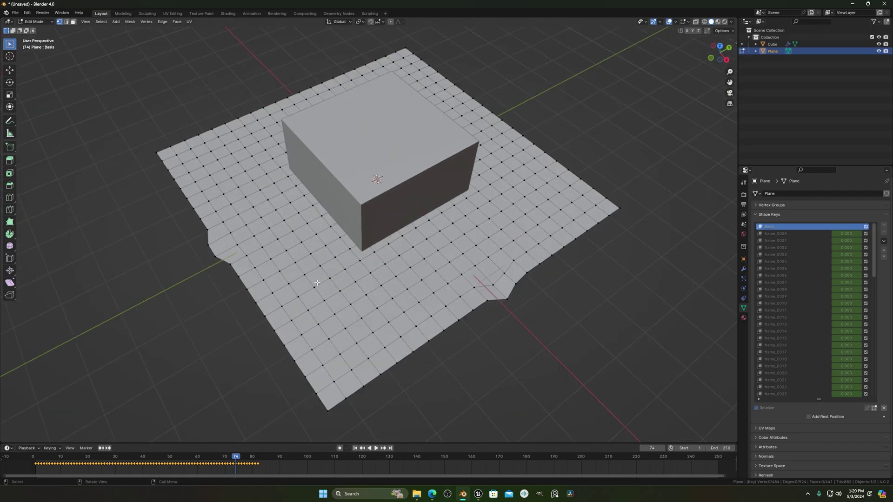
Jump to the first frame and return the plane to Object Mode.
{"action": "left_click", "coordinate": [354, 448]}
{"action": "key", "text": "ctrl+Tab"}
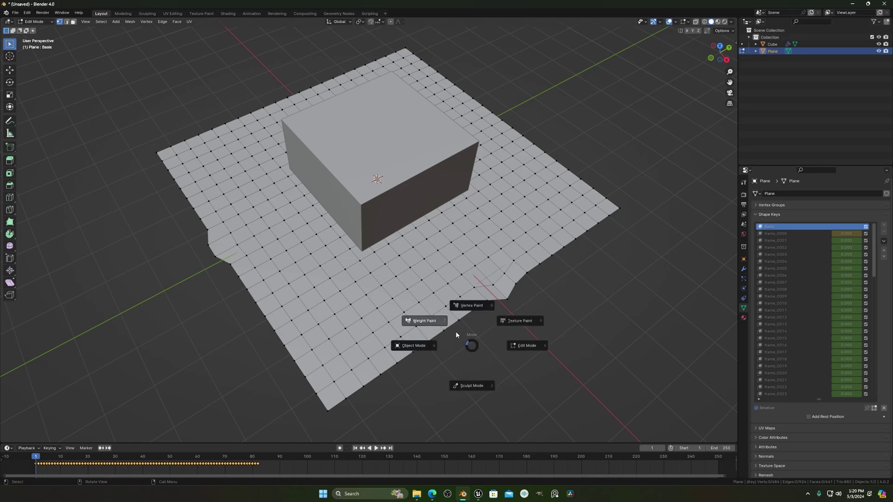
{"action": "left_click", "coordinate": [420, 319]}
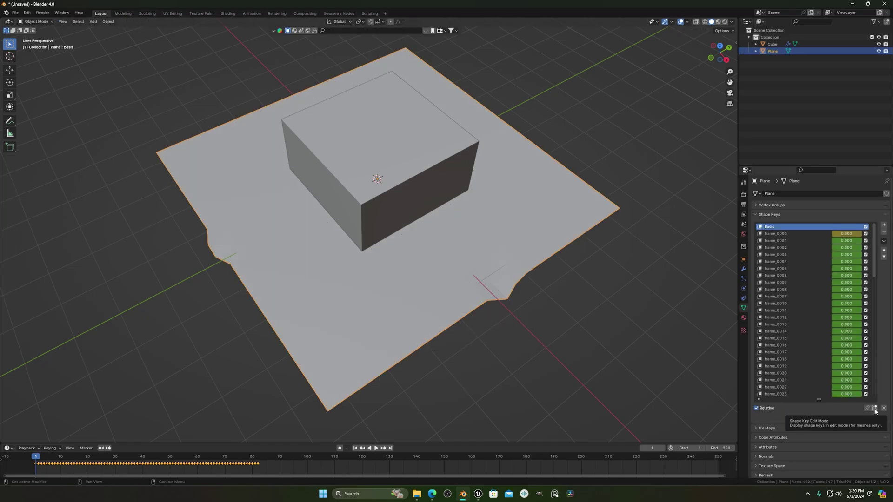
Enable Shape Key Edit Mode for the plane, go to frame 56 and enter Edit Mode on the draped cloth.
{"action": "left_click", "coordinate": [874, 409]}
{"action": "left_click_drag", "start_coordinate": [116, 458], "coordinate": [187, 458]}
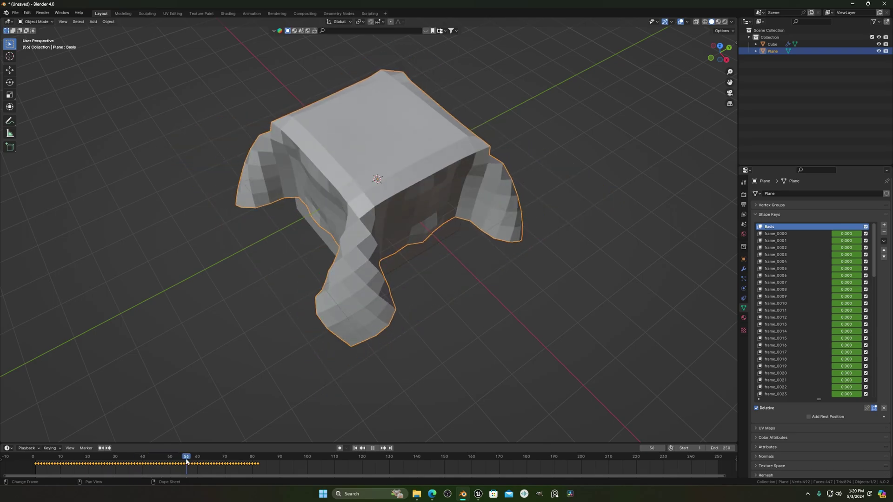
{"action": "middle_click_drag", "start_coordinate": [455, 305], "coordinate": [413, 262]}
{"action": "key", "text": "ctrl+Tab"}
{"action": "left_click", "coordinate": [571, 260]}
Move a vertex on the cloth's lower hem with proportional editing to reshape the area covering the cube at frame 56.
{"action": "scroll", "coordinate": [577, 279], "scroll_direction": "up", "scroll_amount": 4}
{"action": "middle_click_drag", "start_coordinate": [595, 335], "coordinate": [468, 296], "text": "shift"}
{"action": "middle_click_drag", "start_coordinate": [397, 305], "coordinate": [479, 331]}
{"action": "left_click", "coordinate": [404, 298]}
{"action": "key", "text": "g"}
{"action": "left_click", "coordinate": [439, 292]}
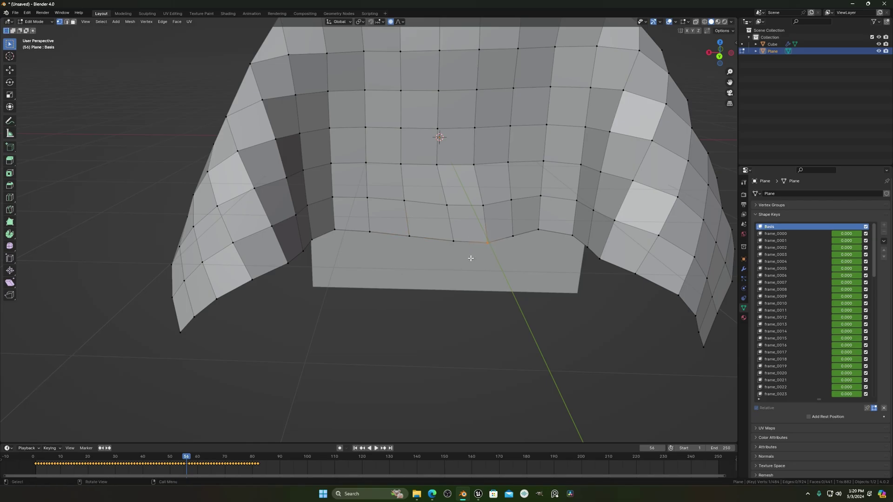
{"action": "key", "text": "g"}
{"action": "left_click", "coordinate": [466, 241]}
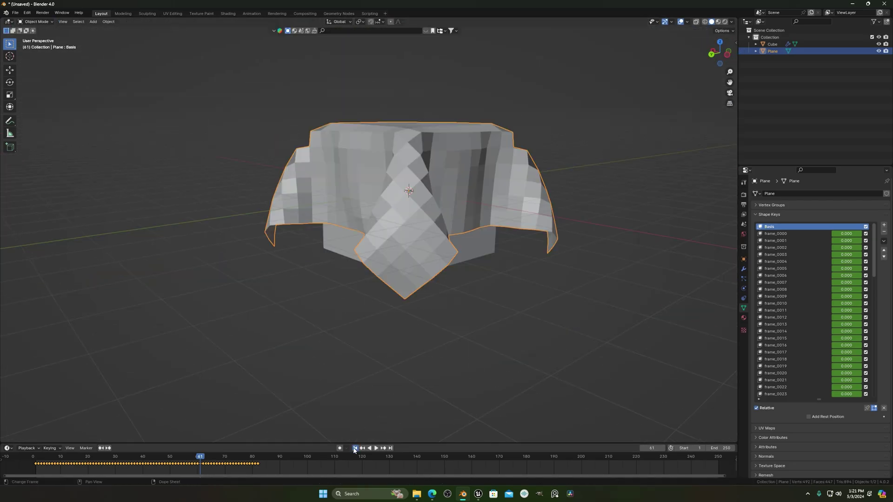
Play the animation in Object Mode to check the vertex edit on the draped cloth.
{"action": "mouse_move", "coordinate": [497, 179]}
{"action": "middle_mouse_down"}
{"action": "mouse_move", "coordinate": [464, 186]}
{"action": "mouse_move", "coordinate": [506, 194]}
{"action": "middle_mouse_up"}
{"action": "key", "text": "space"}
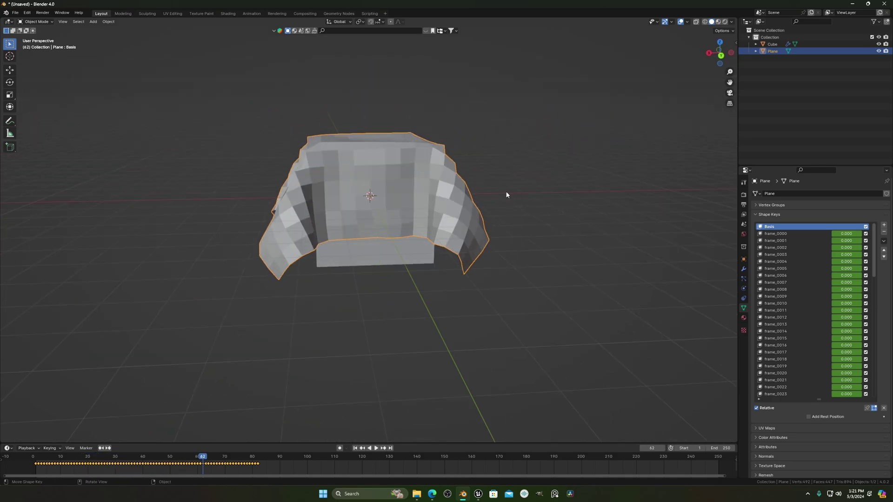